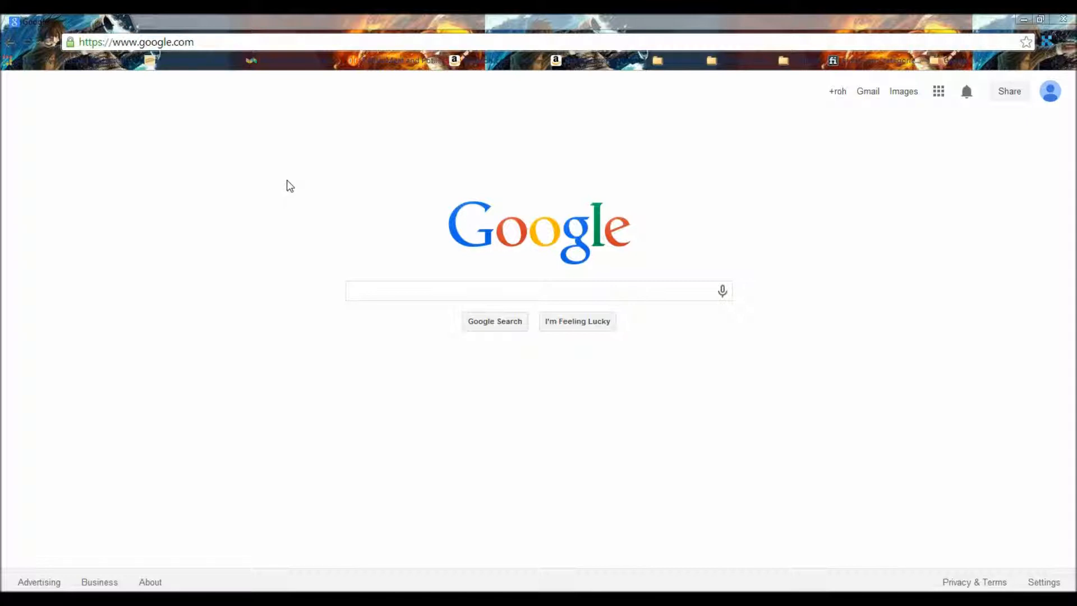
click(205, 43)
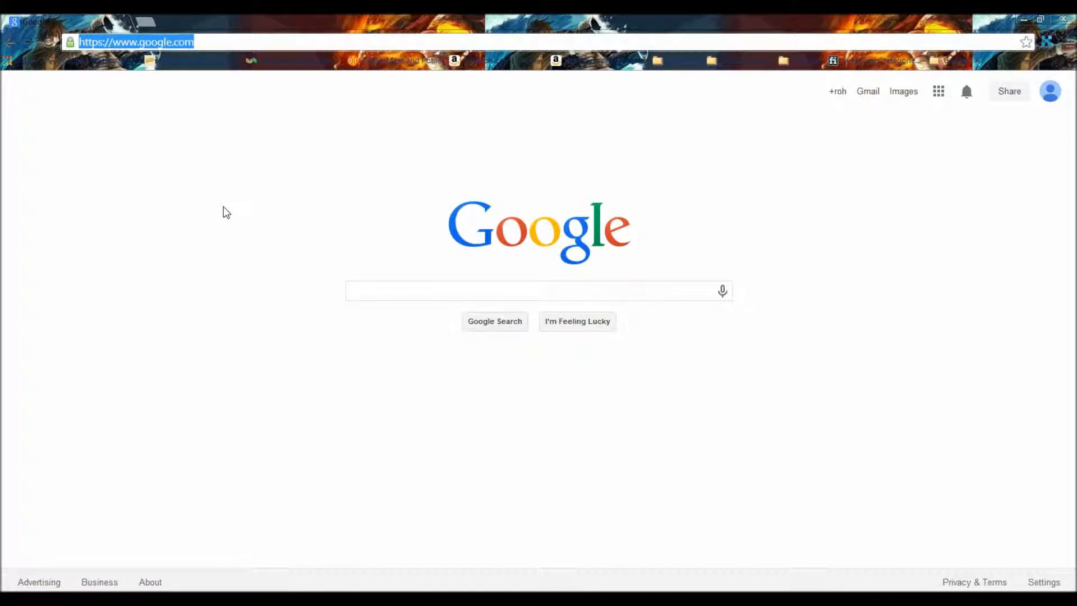
text(ww.)
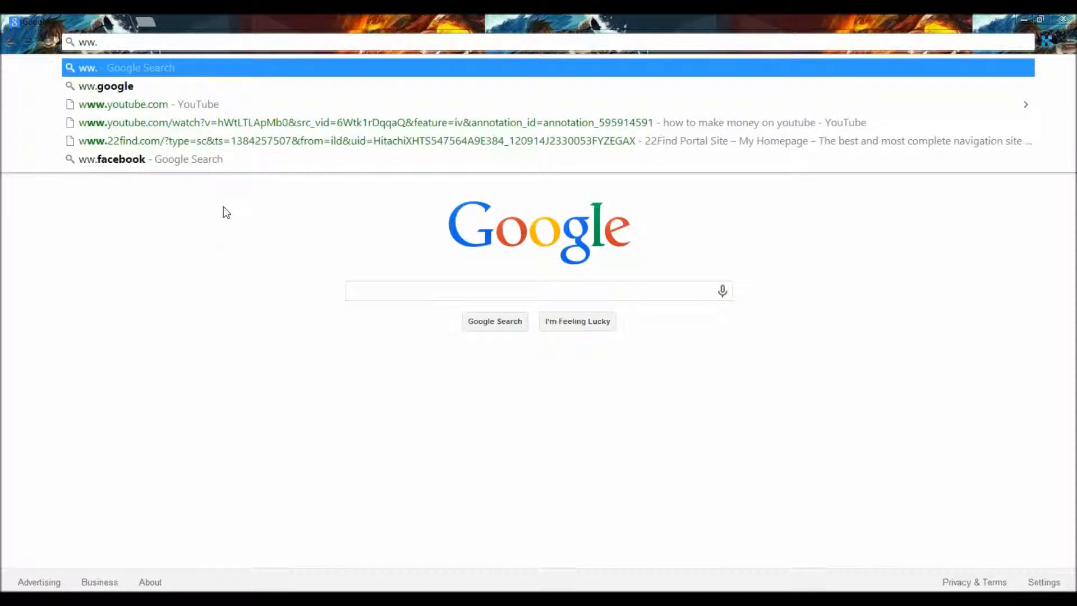
text(w.)
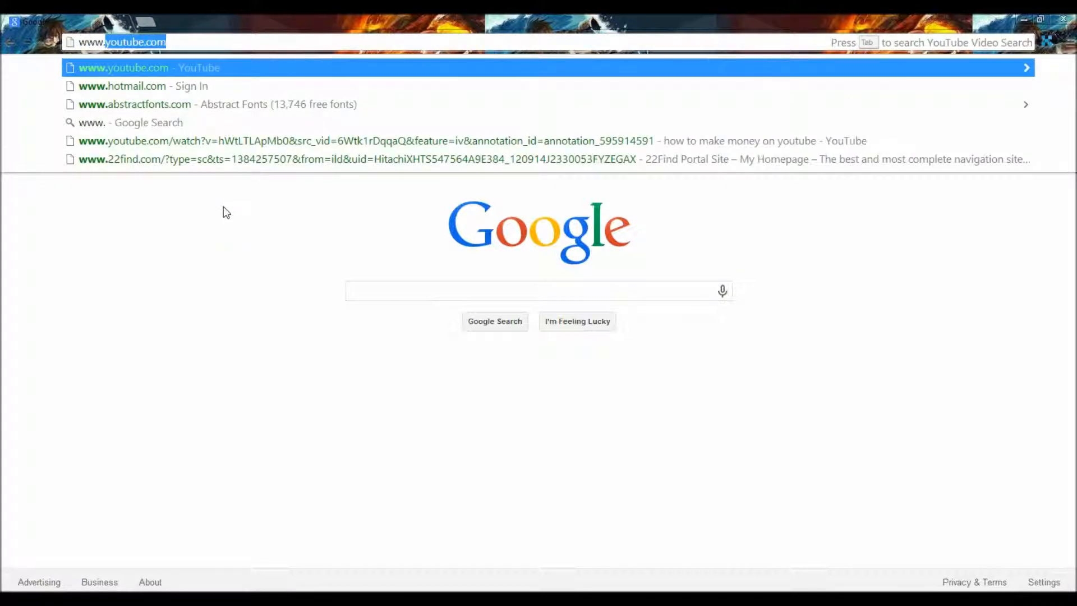
text(abstractfont)
key(Return)
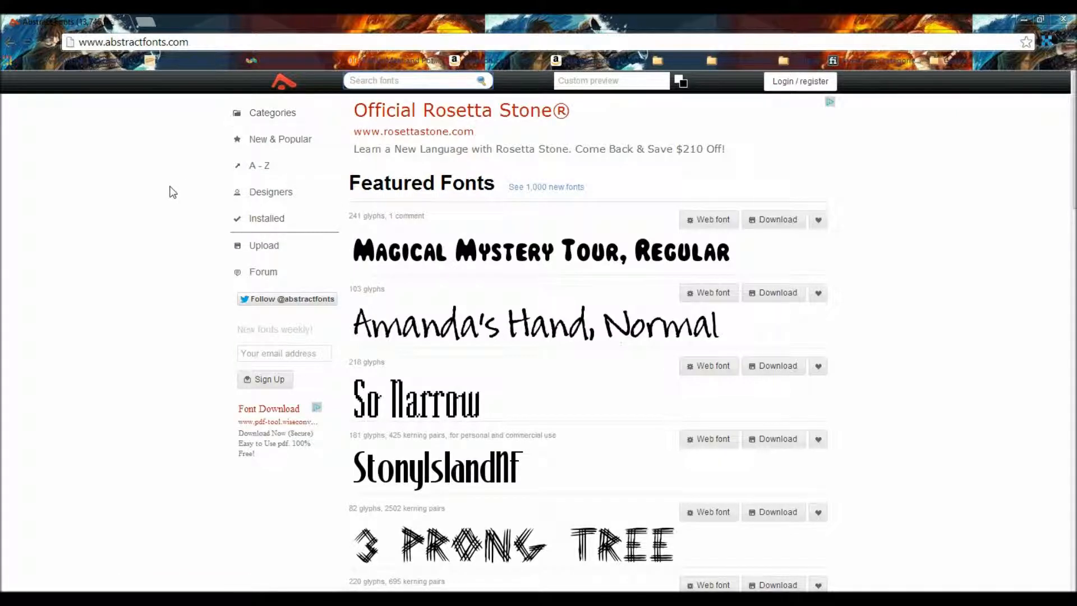
Search the font site for "earthbound", correcting the misspelled search term
text(Earthbpound)
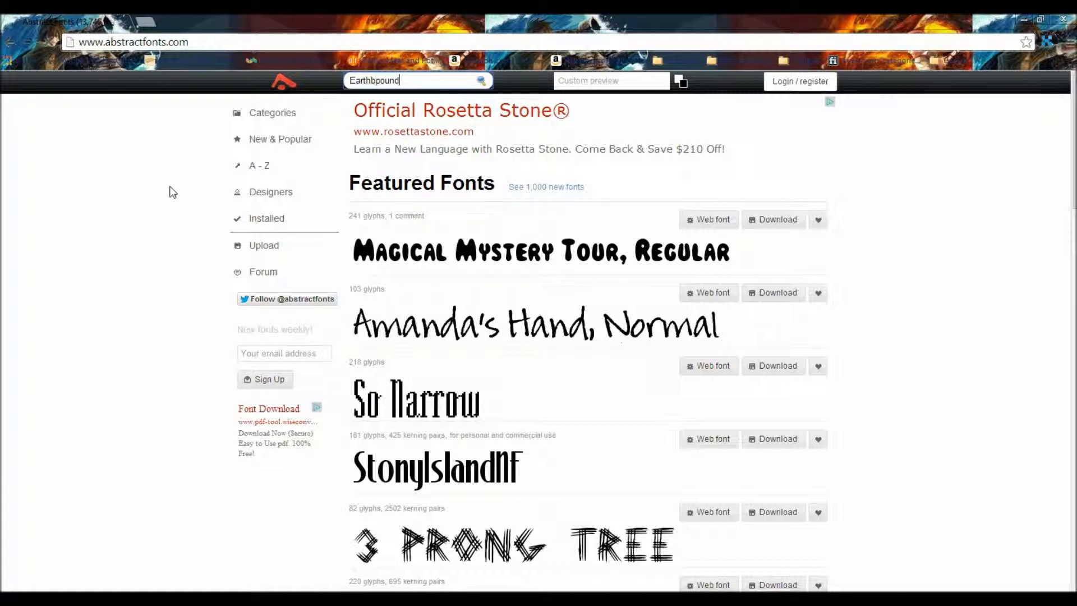
key(Return)
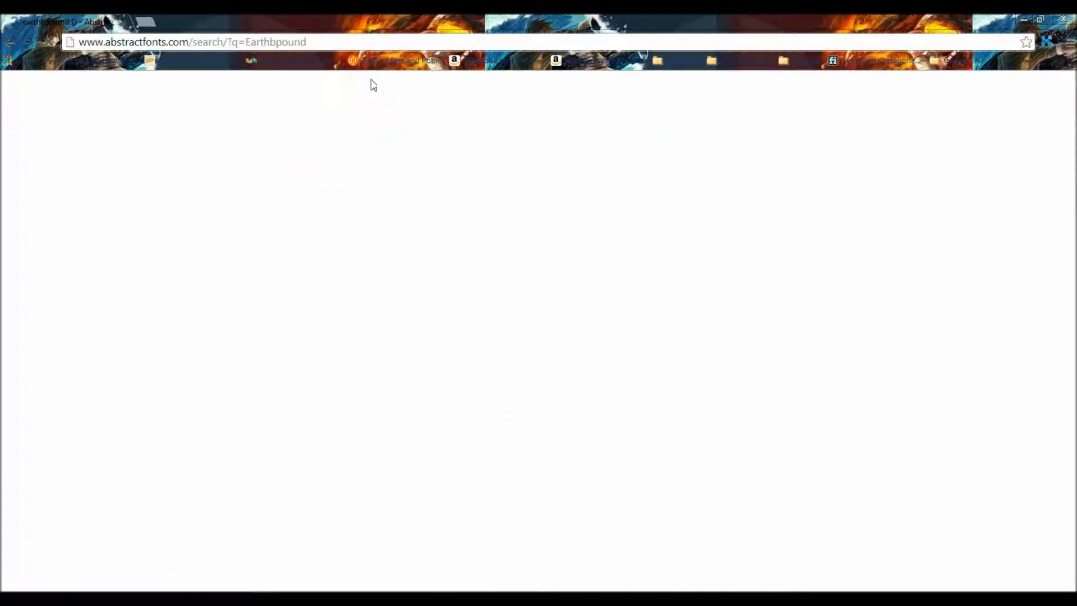
click(385, 81)
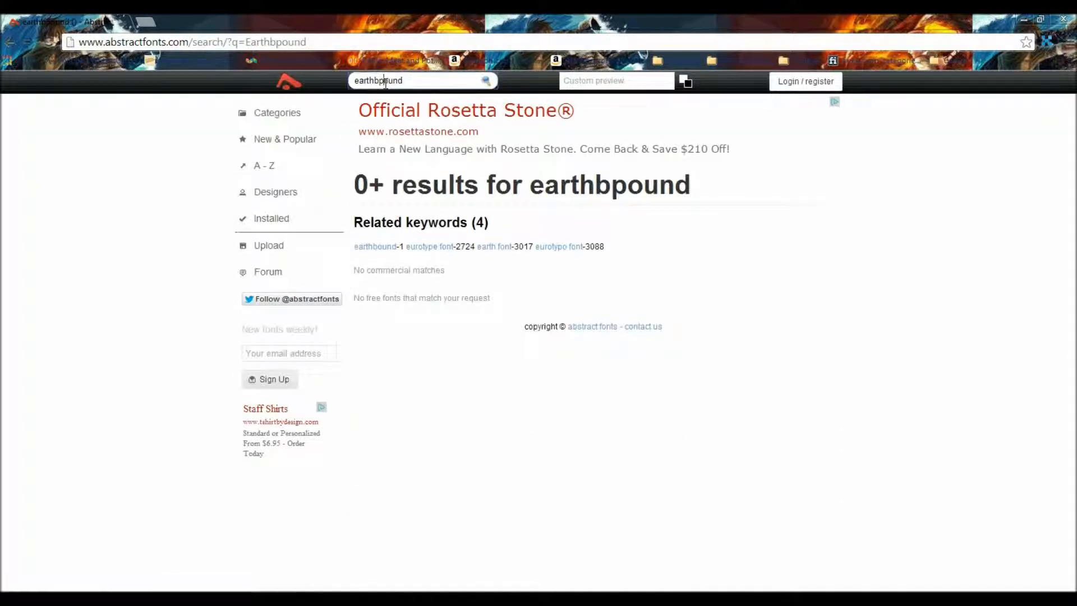
key(BackSpace)
key(Return)
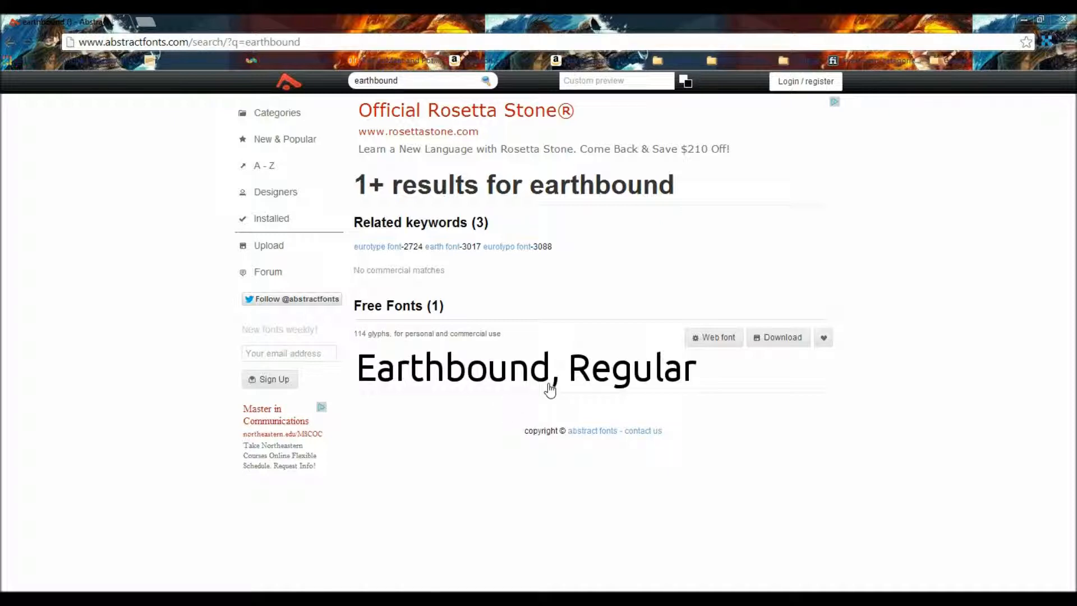
Expand the Earthbound, Regular font's details, view its character map and download the font
click(622, 375)
drag(1074, 170, 1074, 287)
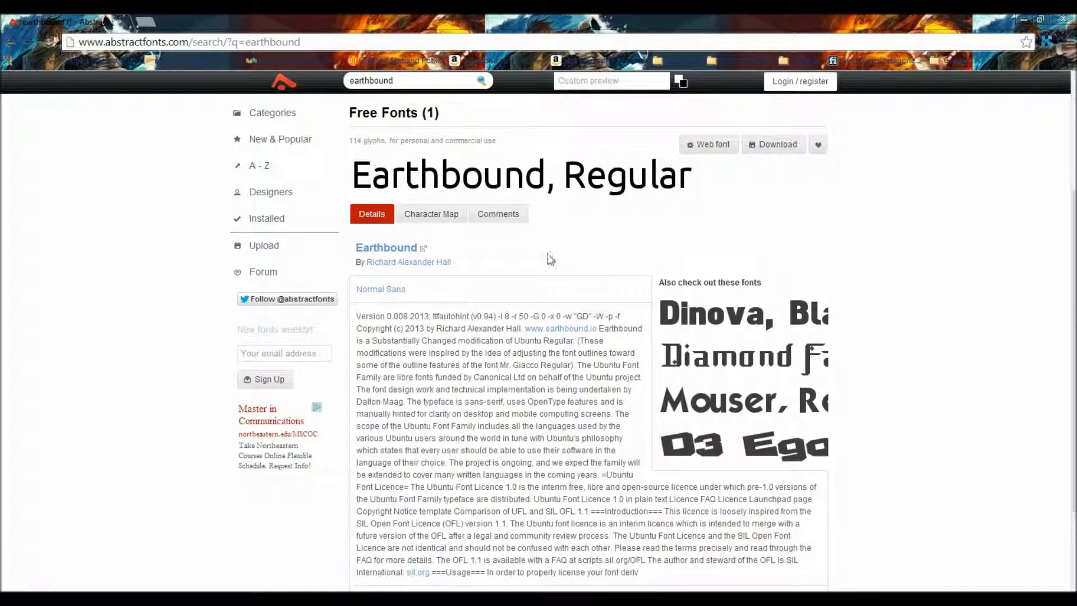
click(437, 221)
mouse_move(1074, 213)
mouse_down()
mouse_move(1074, 465)
mouse_move(1074, 212)
mouse_up()
click(776, 341)
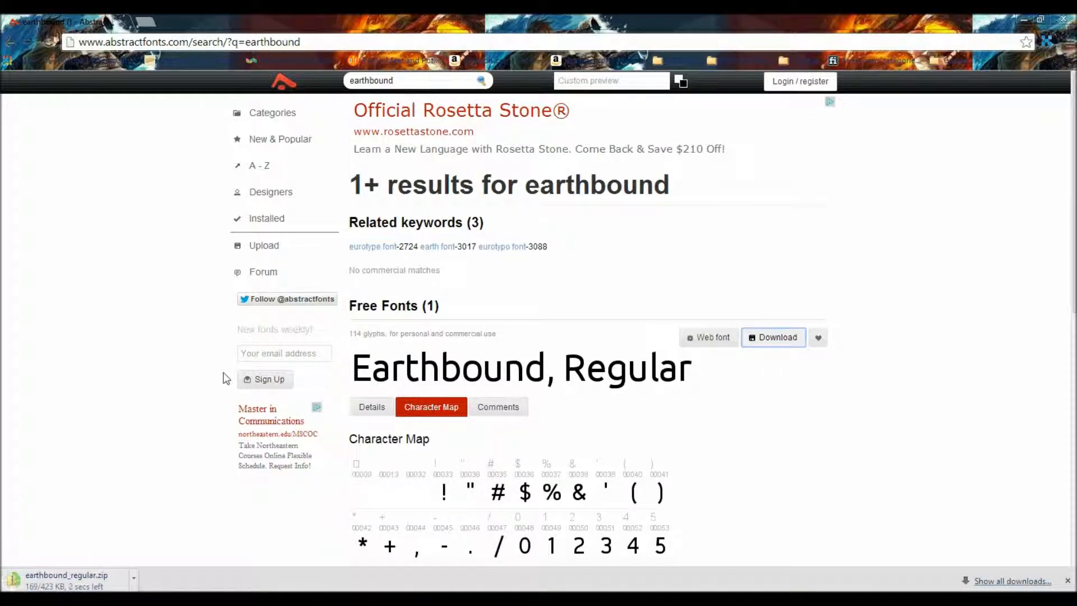
Search the font site for "scrolls" and look through the whole list of matching fonts
double_click(404, 80)
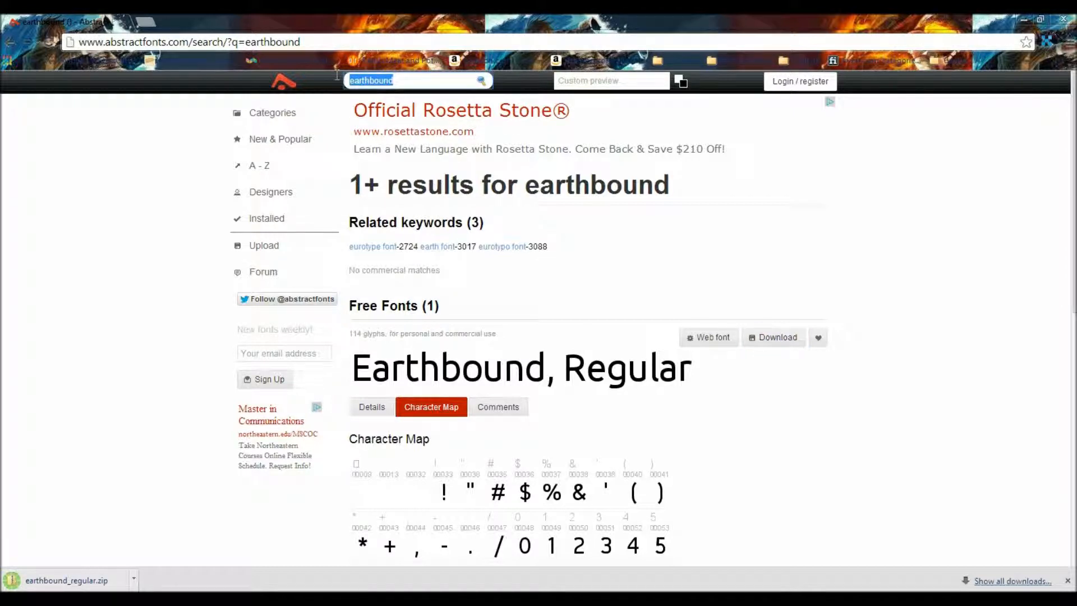
text(scr)
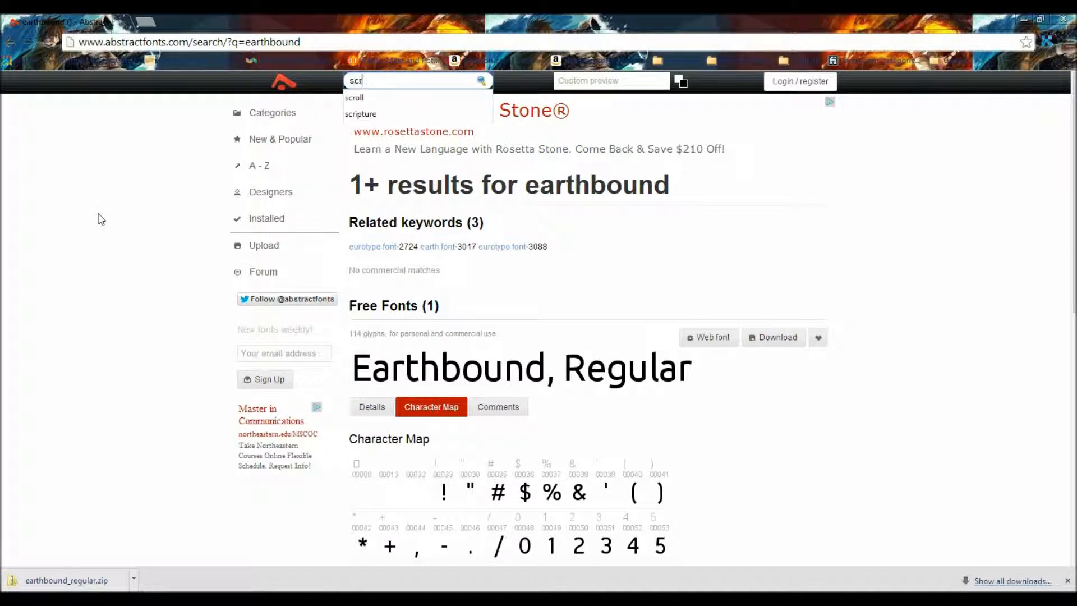
text(olls)
key(Return)
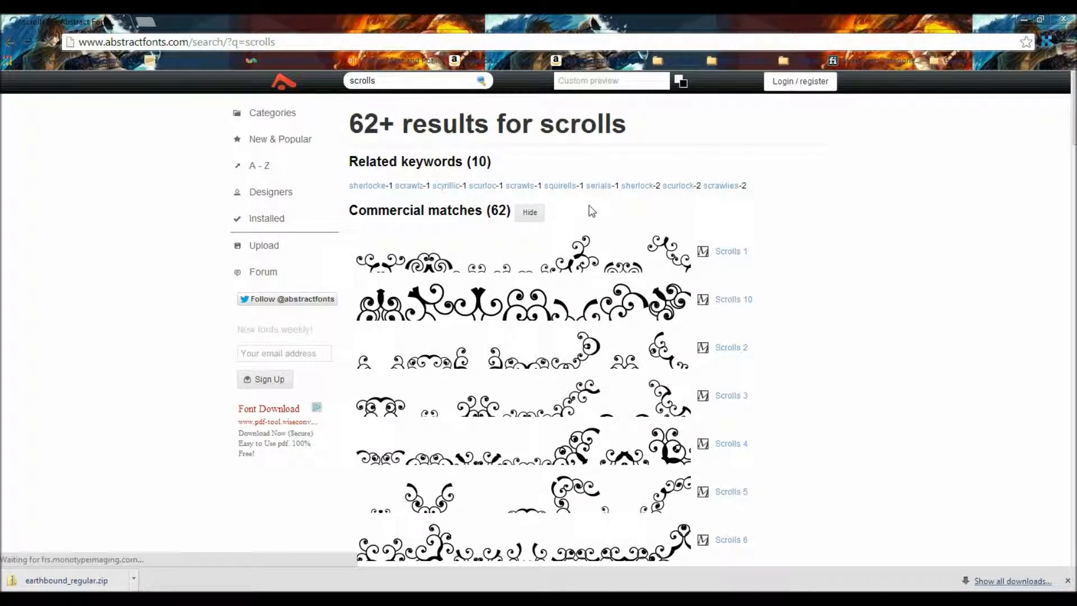
scroll(539, 328, down, 15)
scroll(539, 328, down, 15)
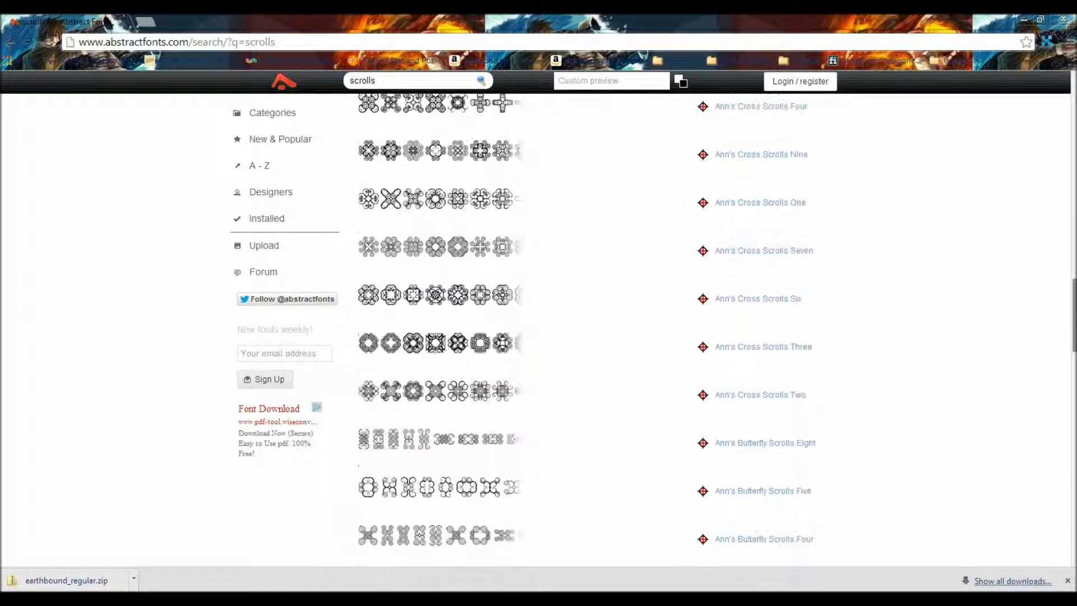
scroll(1062, 498, down, 8)
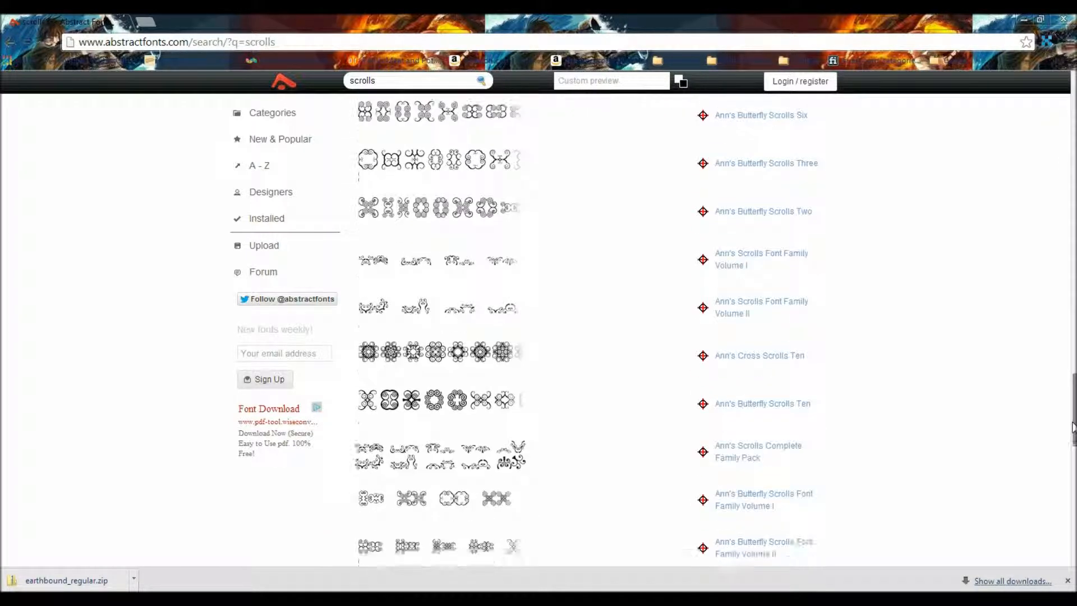
scroll(1061, 498, down, 6)
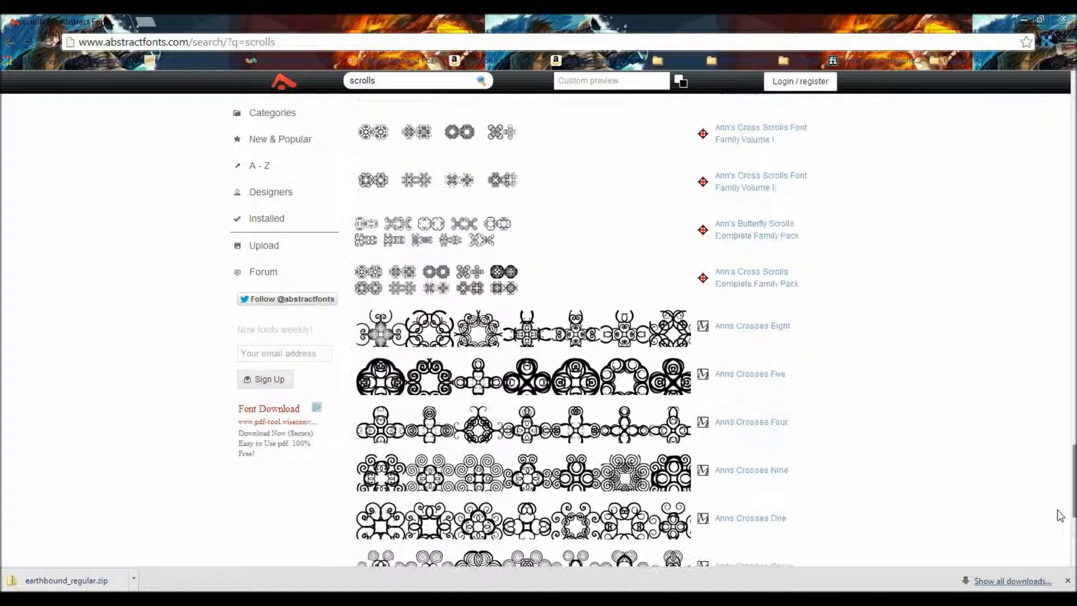
scroll(1060, 523, down, 3)
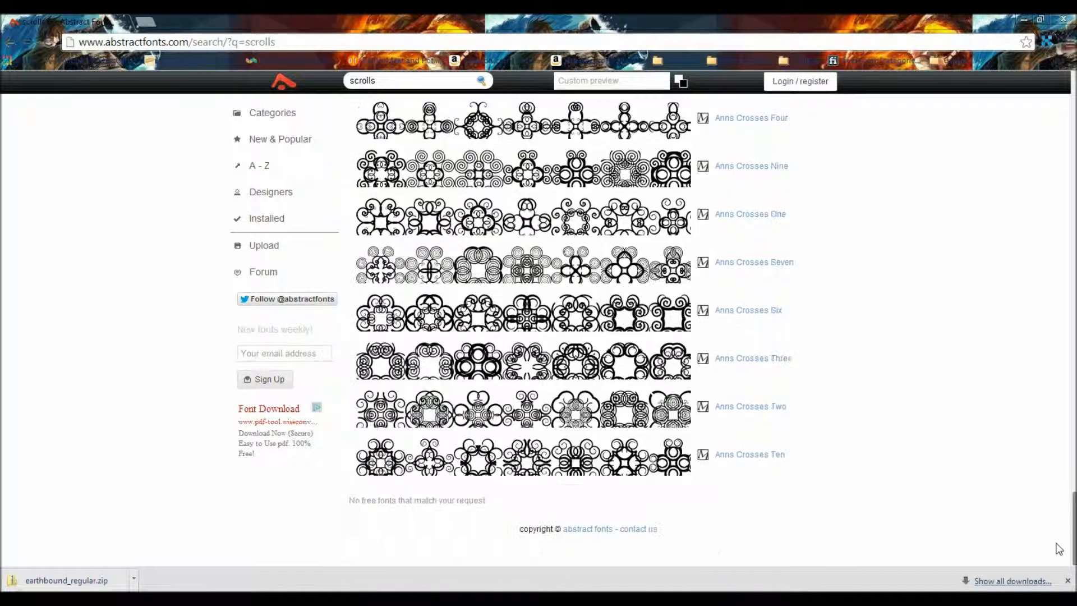
drag(1076, 552, 1075, 132)
Search the font site for "scroll", view the commercial Scroll font's page on MyFonts and close it
click(410, 84)
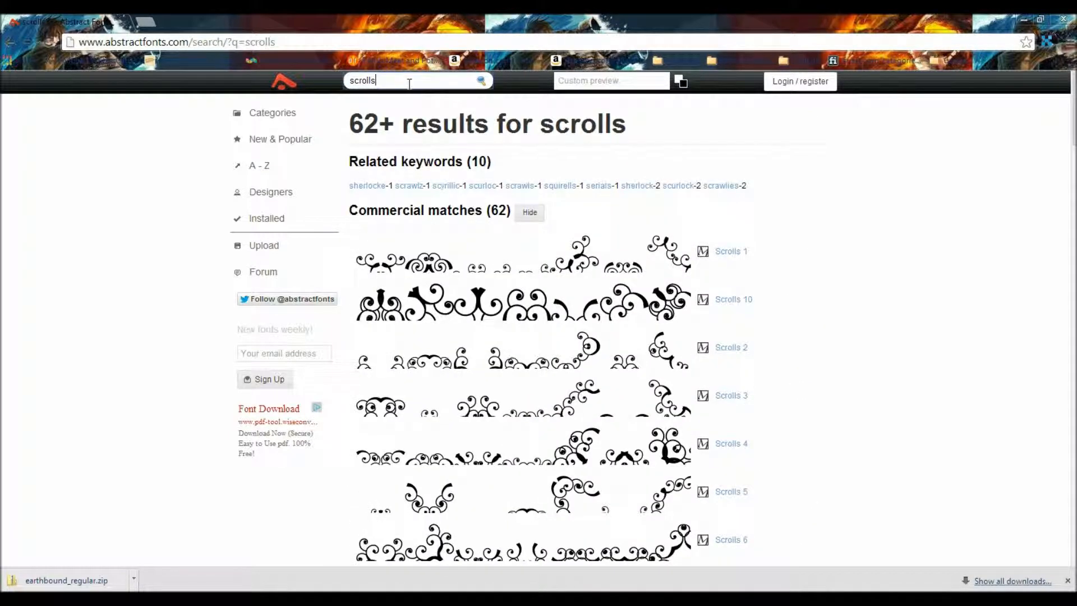
key(BackSpace)
key(Return)
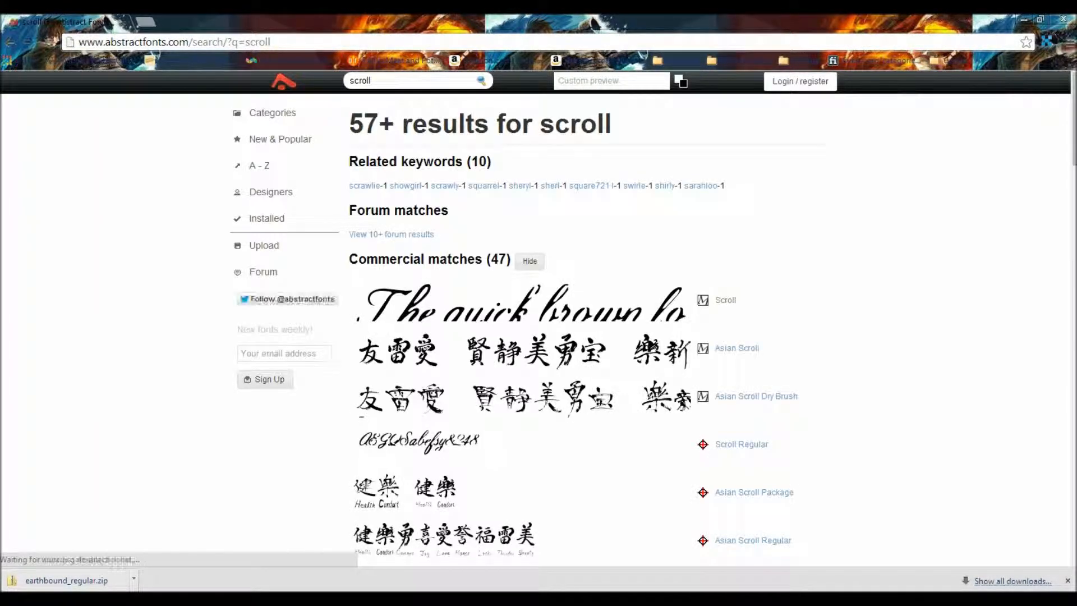
scroll(794, 389, down, 1)
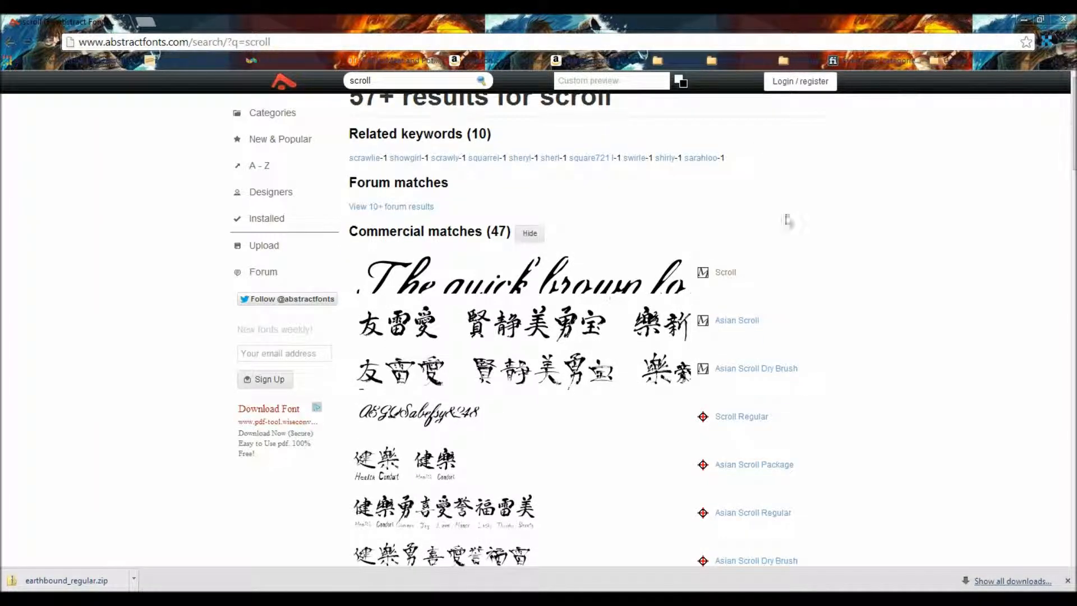
click(593, 286)
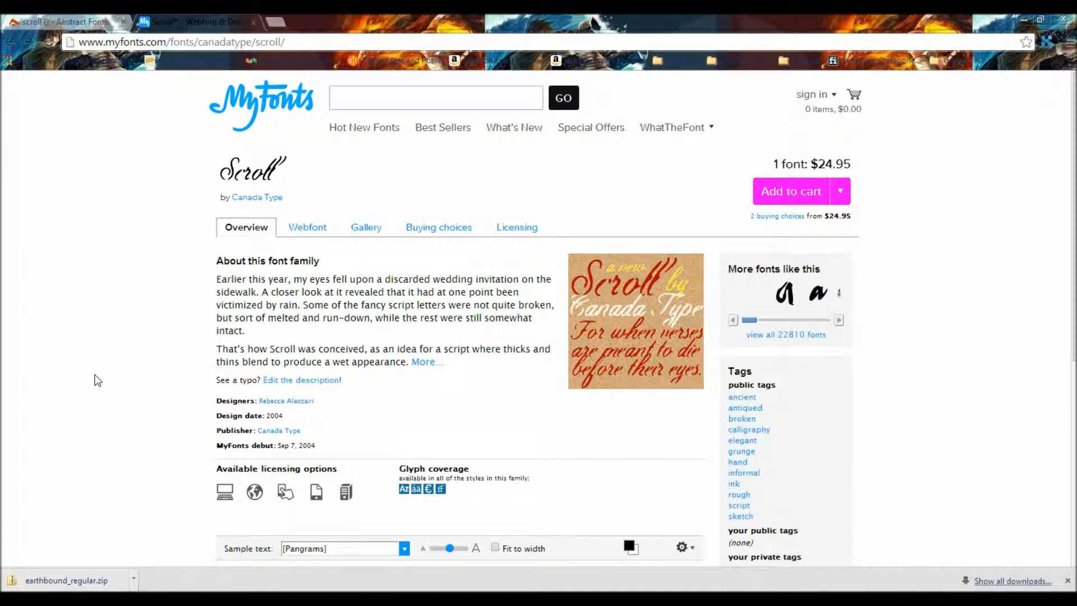
click(253, 21)
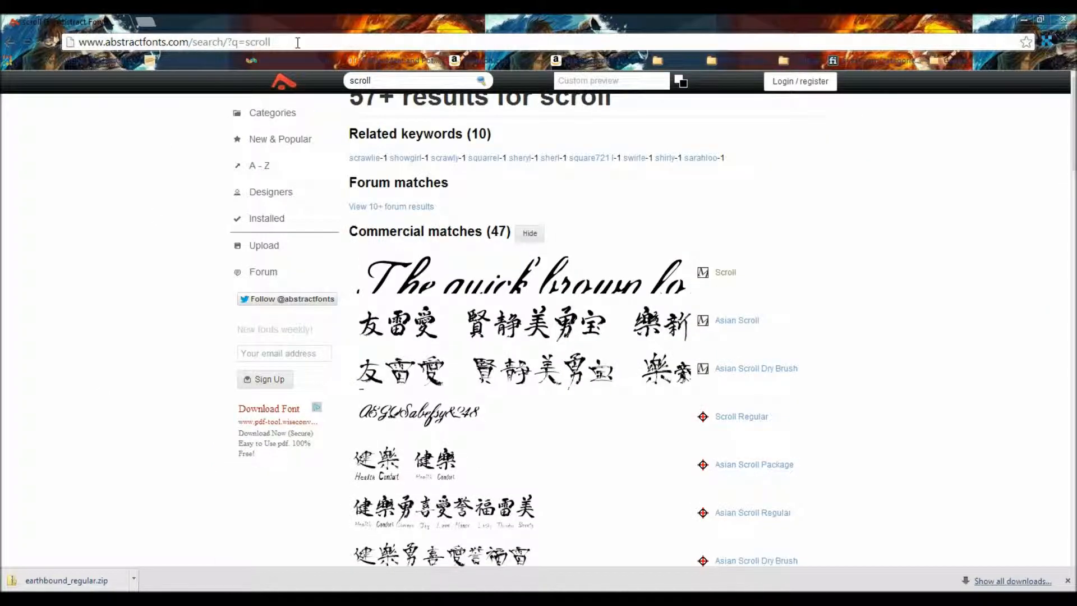
Search Google for "earthbound font abstract" and open the Abstract Fonts page for Earthbound, Regular
click(272, 42)
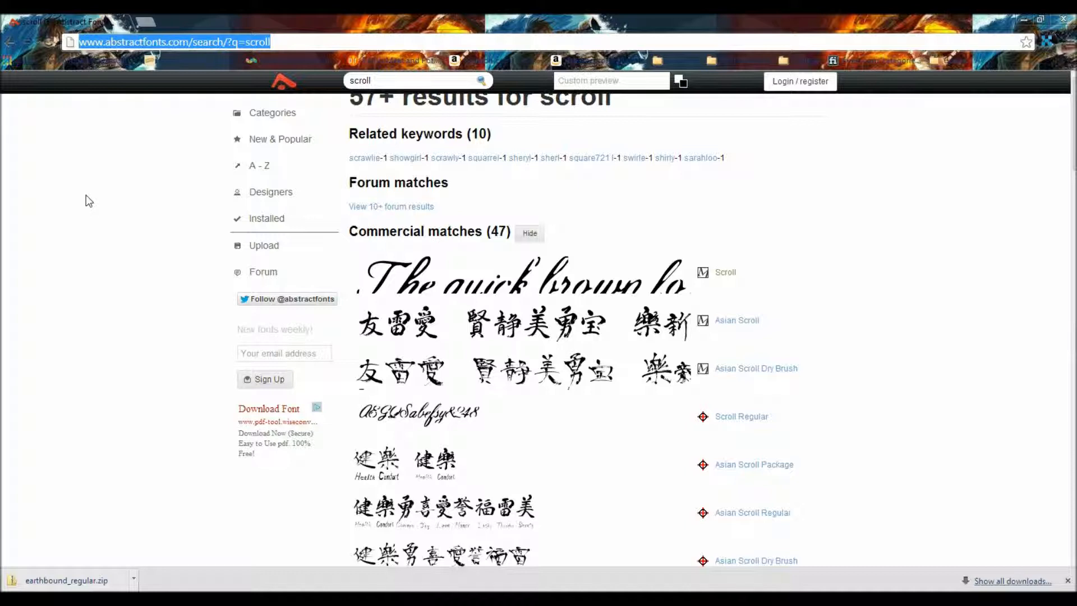
text(eart)
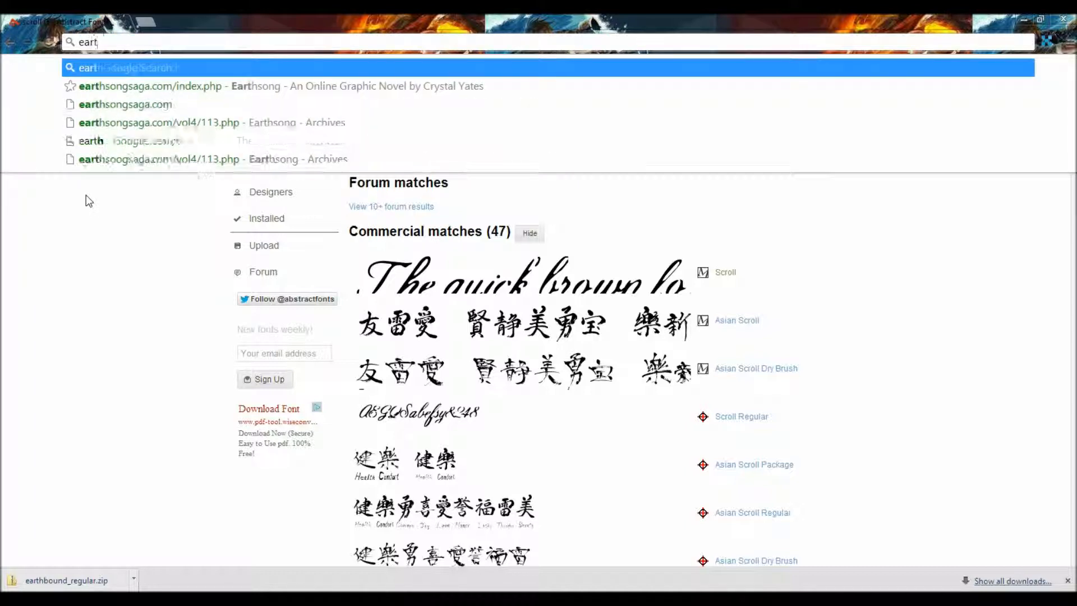
text(hbound)
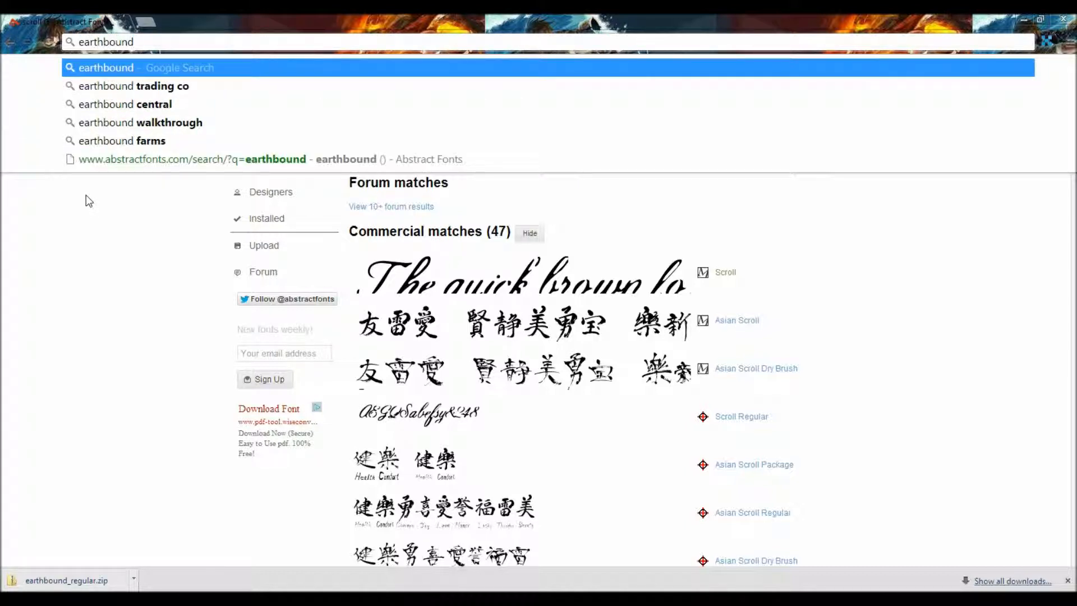
text( abstract)
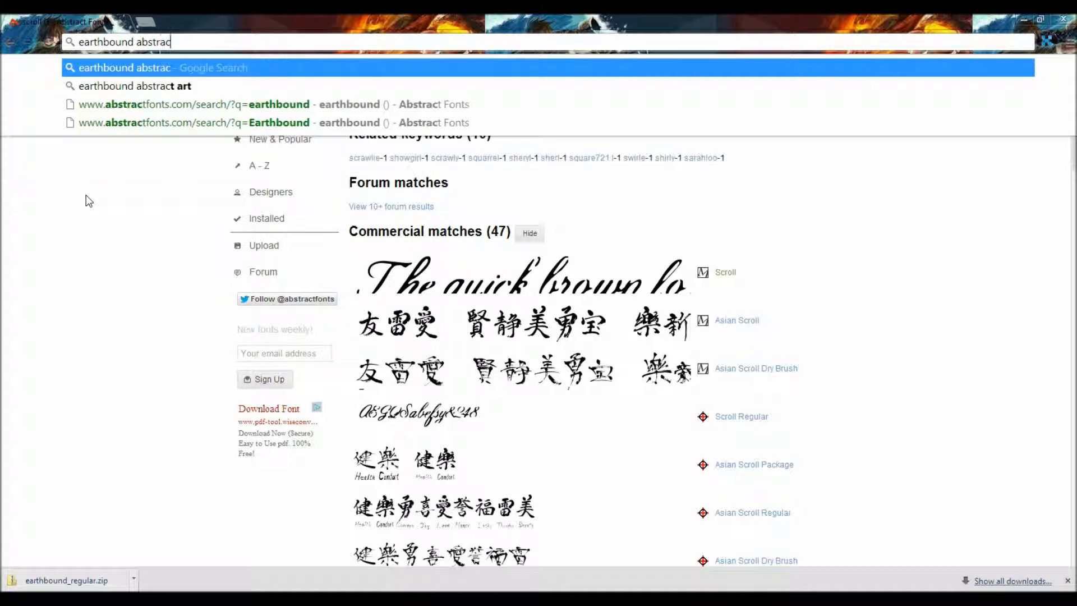
key(Return)
click(144, 92)
text(font abstract)
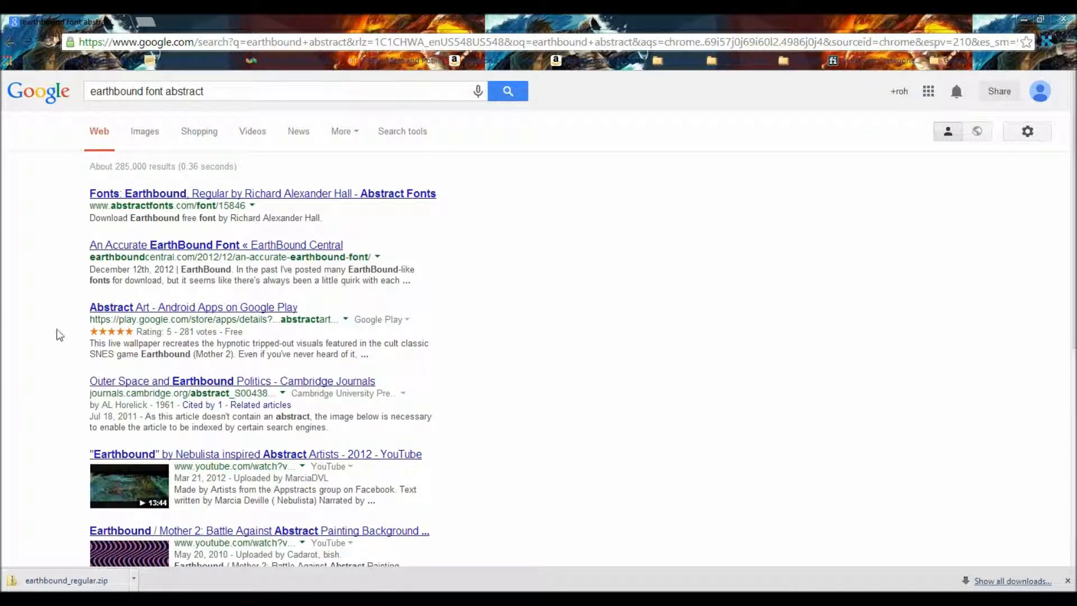
click(161, 194)
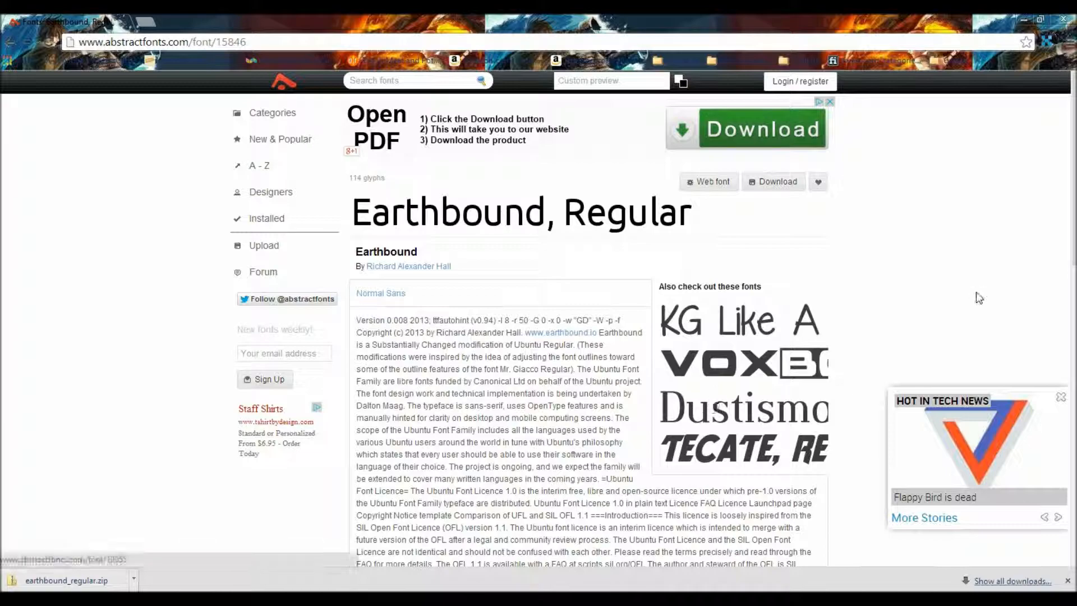
Close the browser and open the Downloads folder in File Explorer
click(1062, 19)
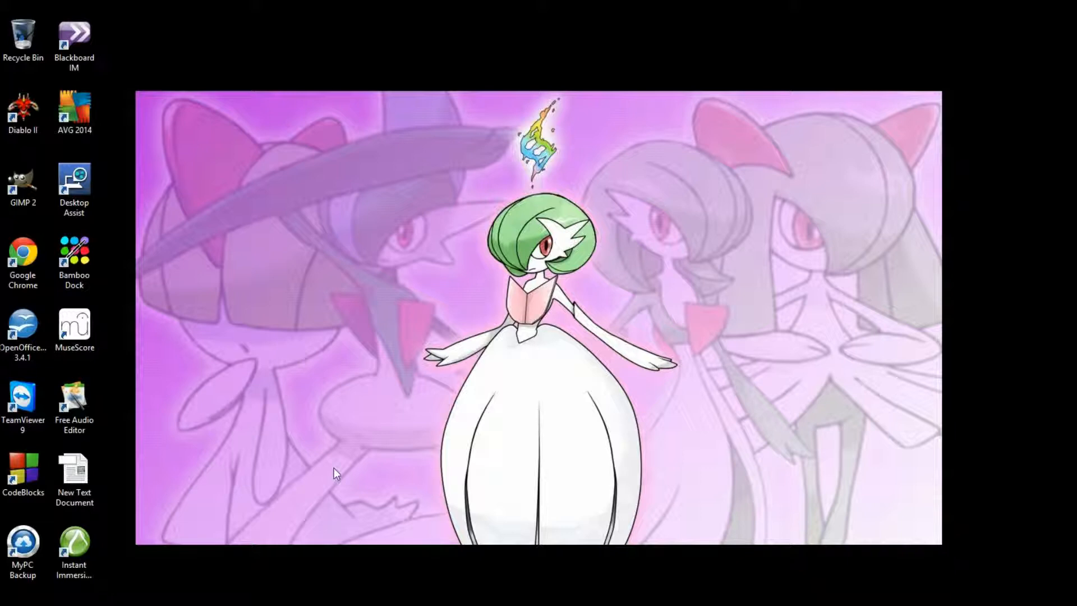
key(super+e)
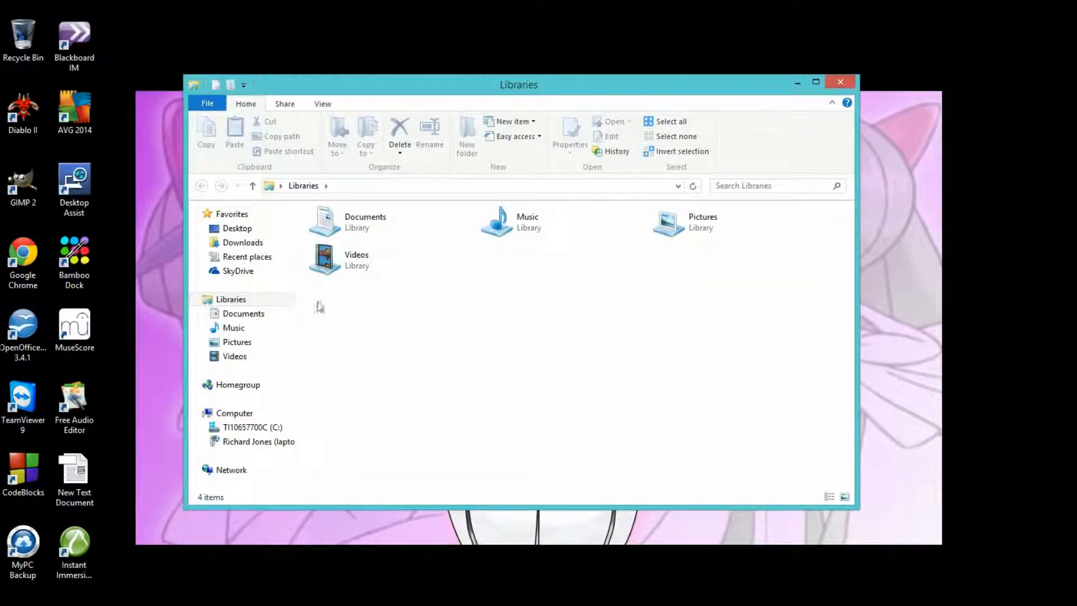
click(253, 247)
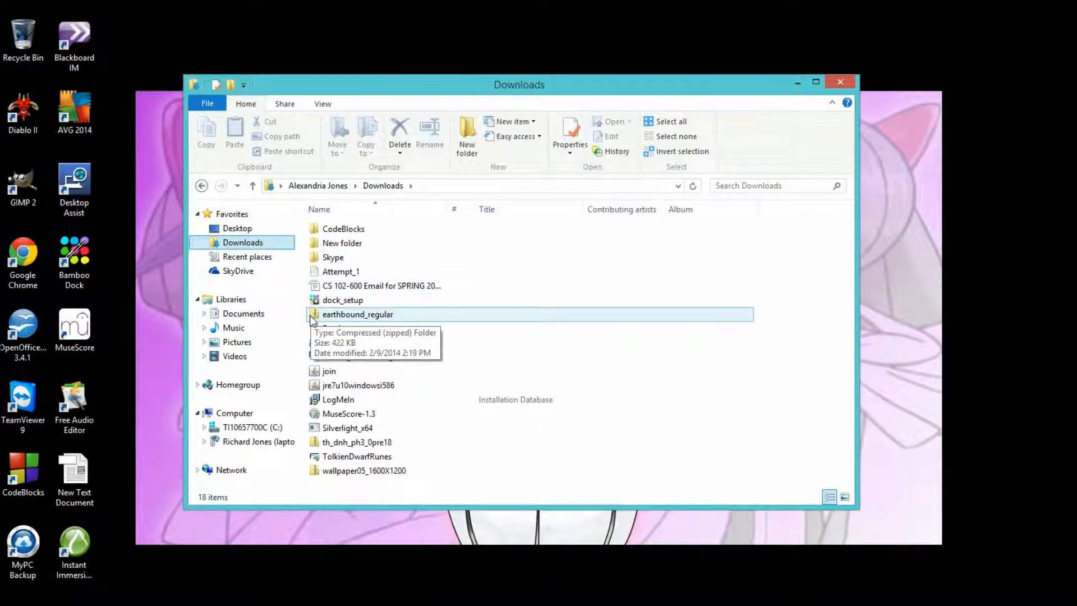
Open the earthbound_regular compressed folder and install the Earthbound-Regular font from it
double_click(403, 316)
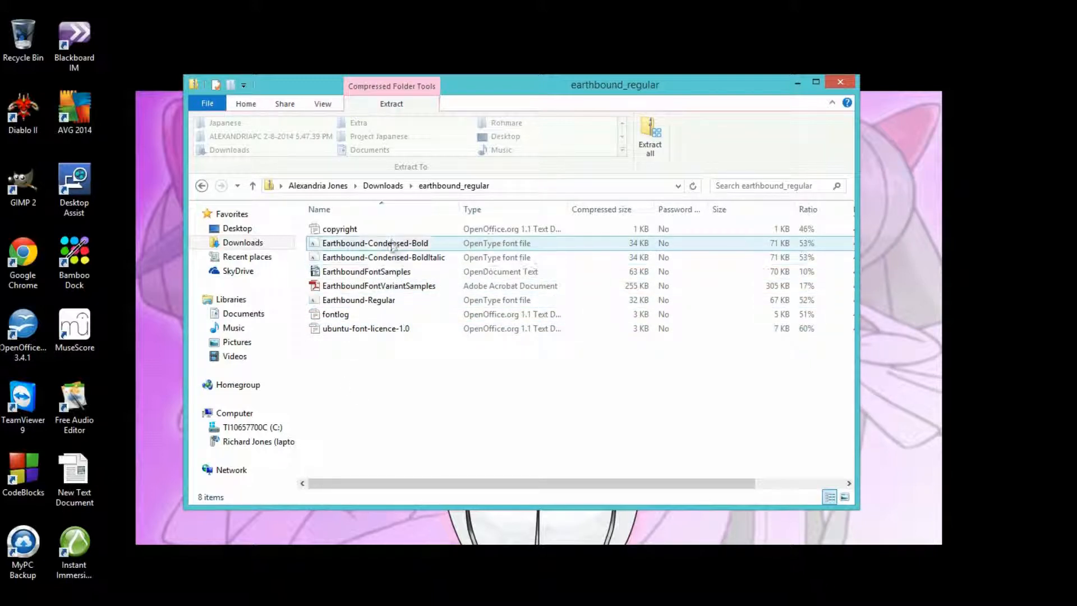
double_click(387, 306)
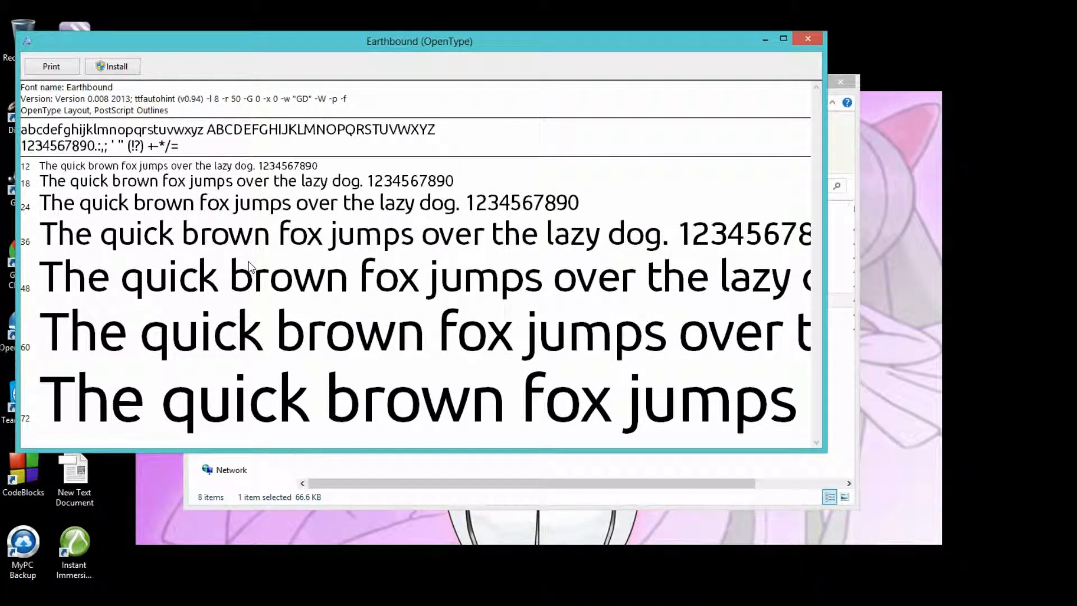
click(122, 72)
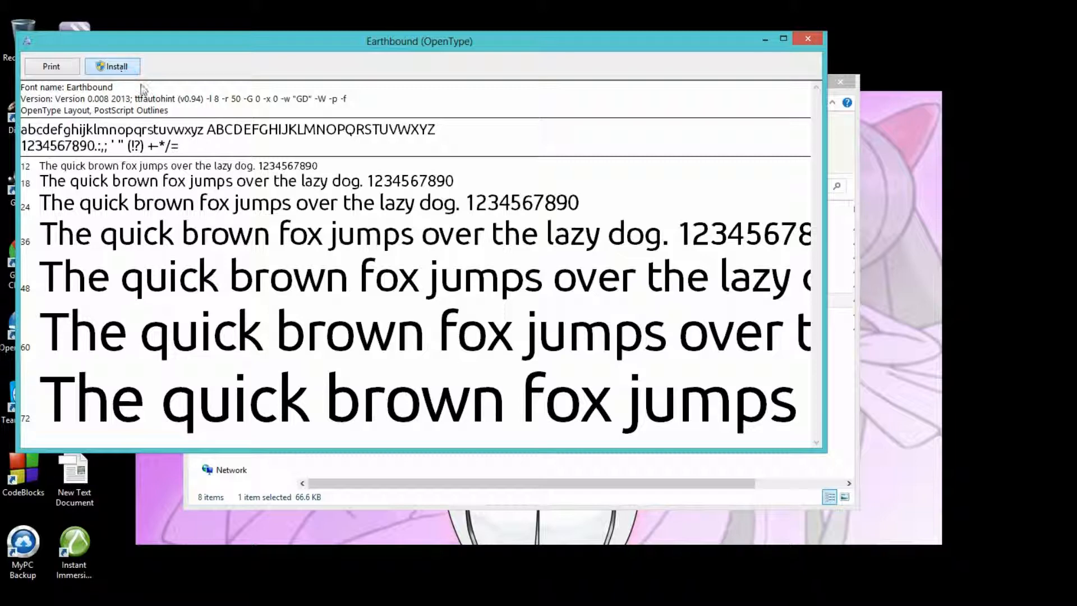
Install the Earthbound-Condensed-BoldItalic and Earthbound-Condensed-Bold fonts from the earthbound_regular compressed folder
click(407, 472)
double_click(354, 258)
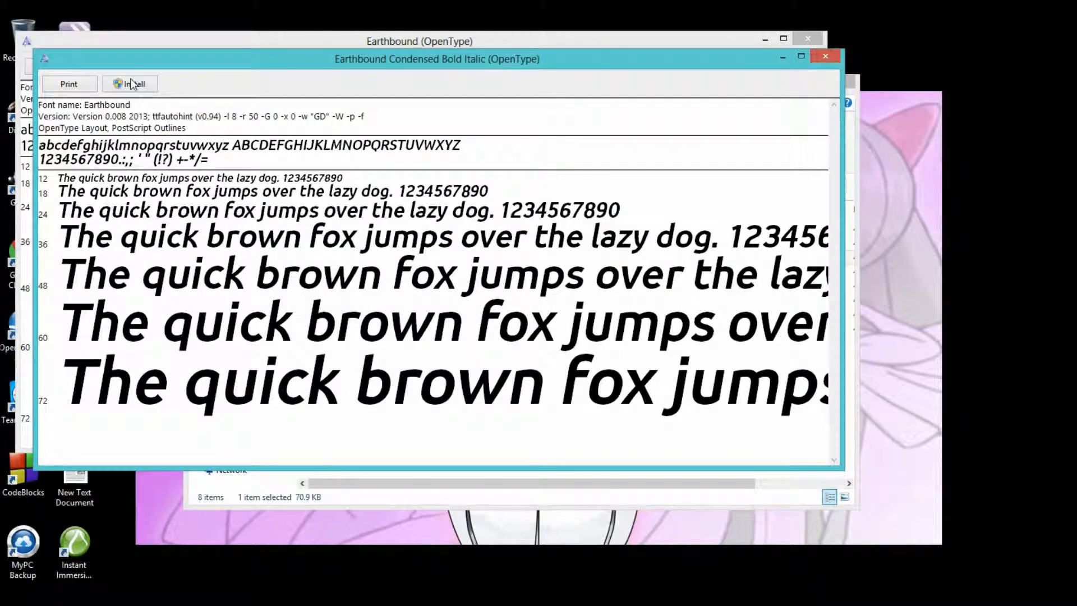
click(133, 84)
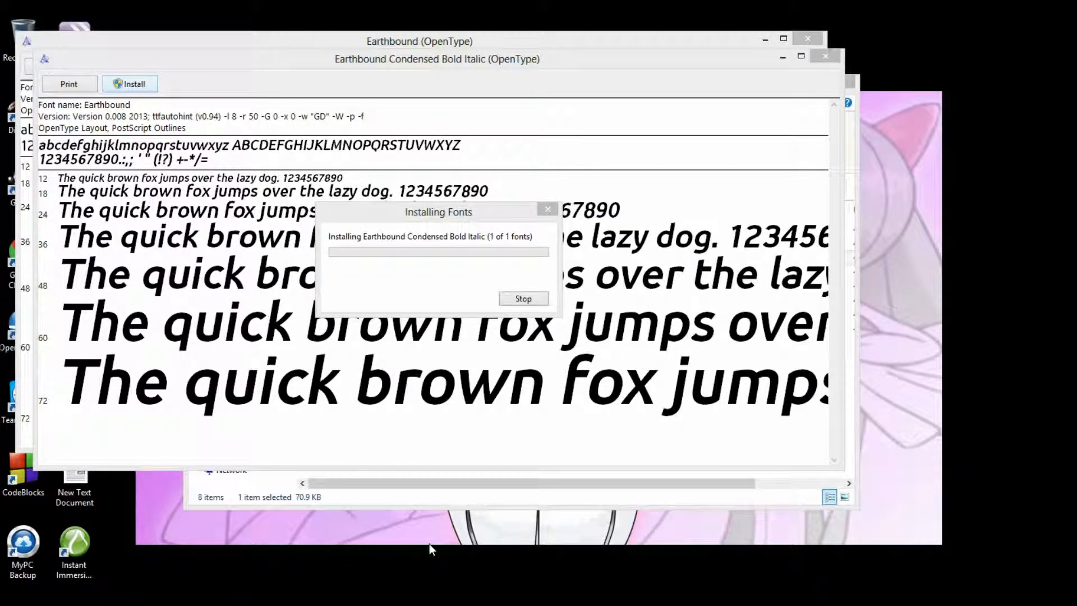
click(418, 494)
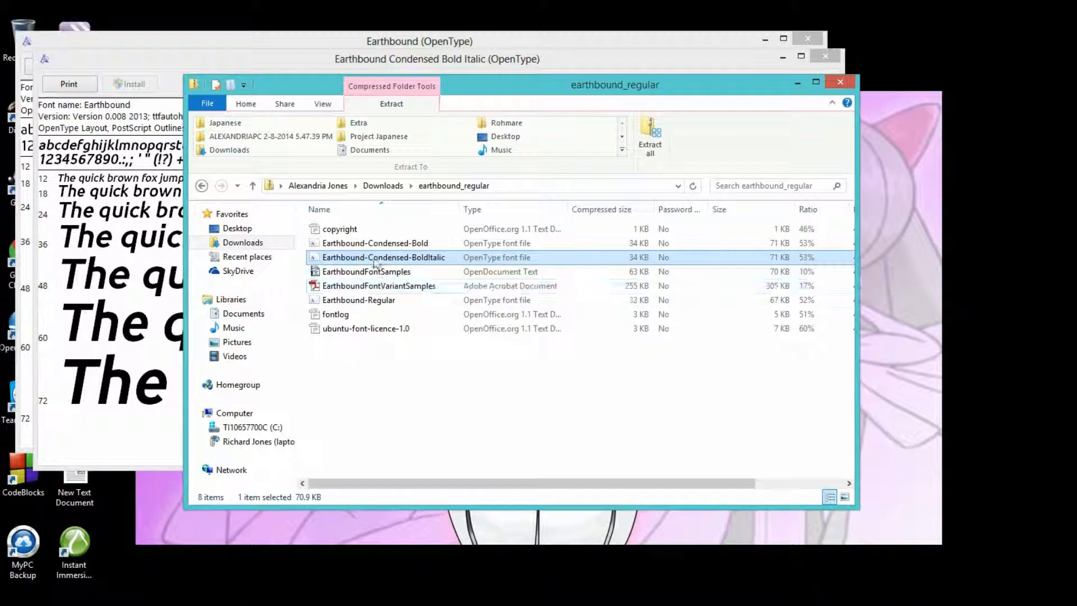
double_click(370, 243)
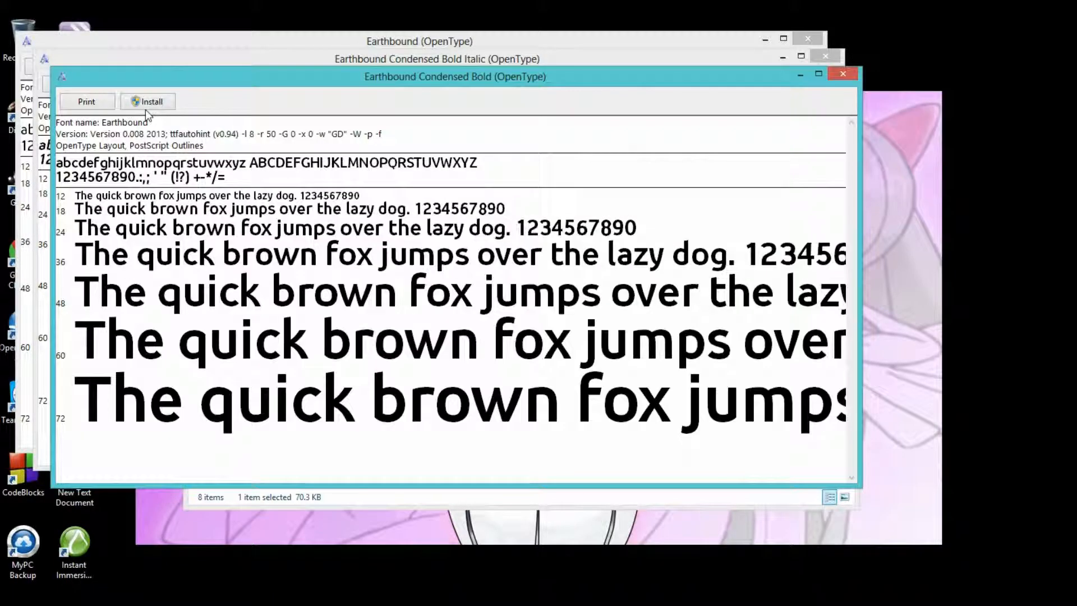
click(145, 110)
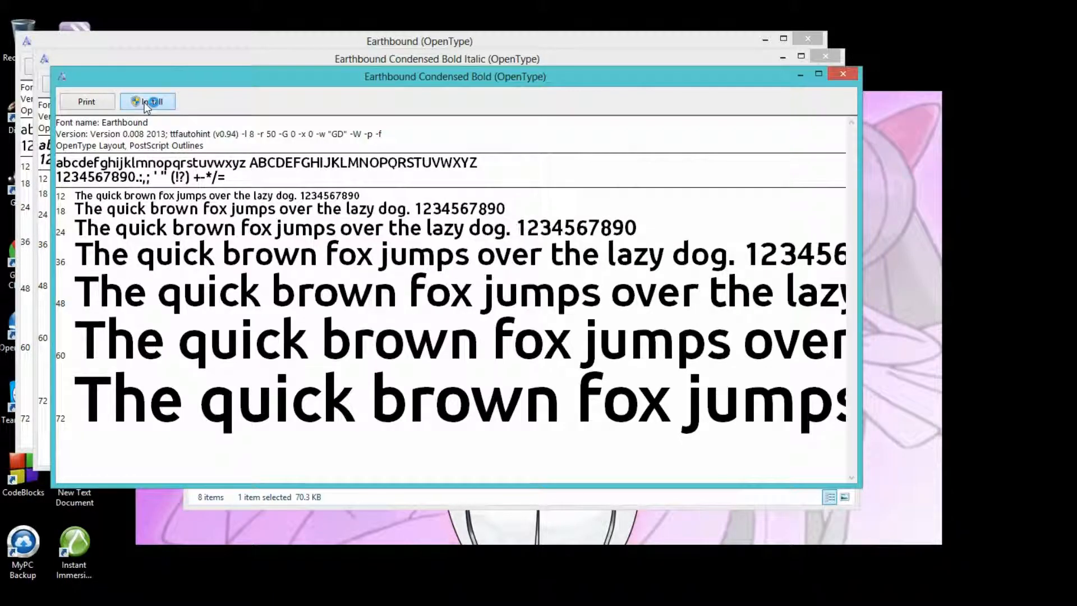
Close the three Earthbound font preview windows, leaving the earthbound_regular folder open
click(366, 501)
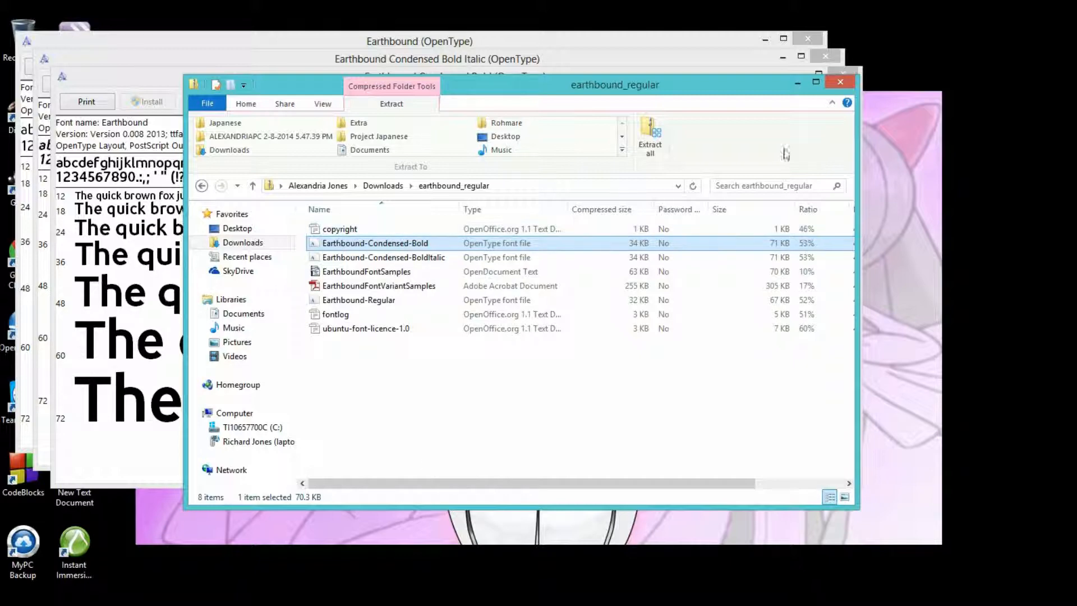
click(699, 38)
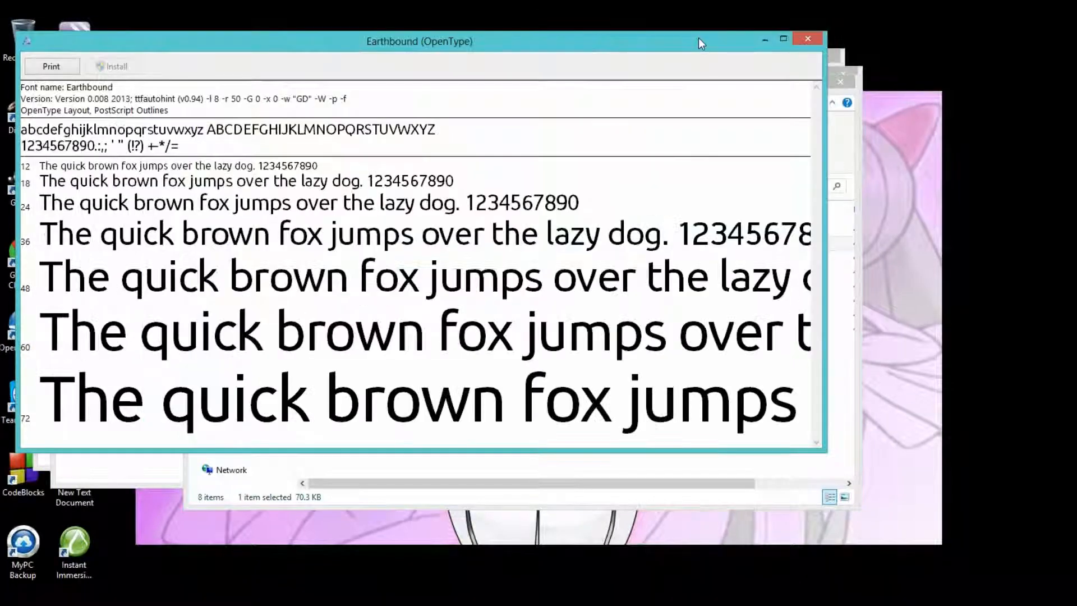
click(807, 38)
click(822, 52)
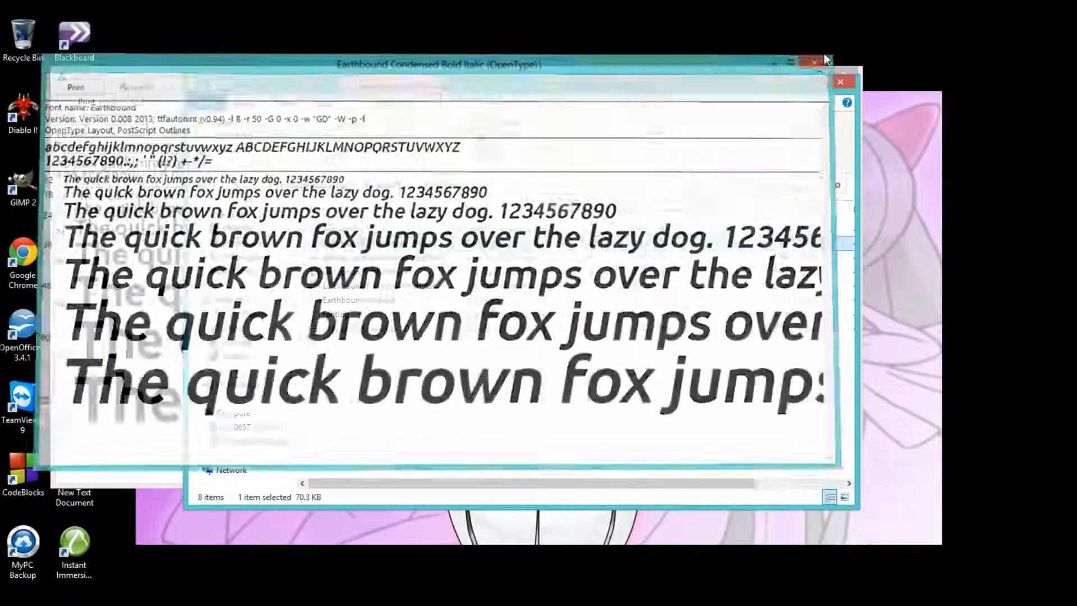
click(843, 76)
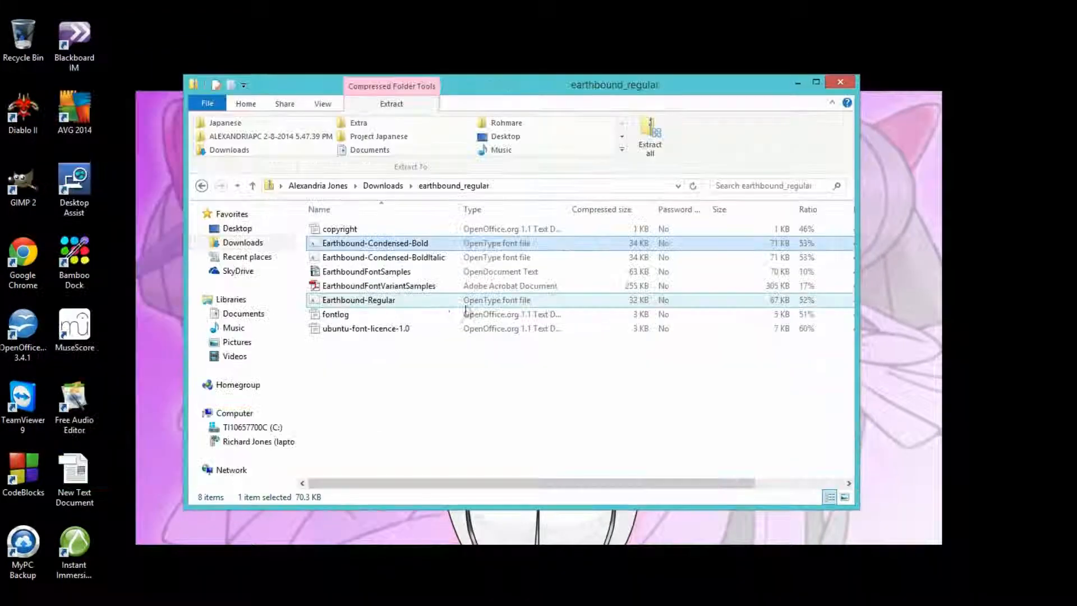
Open the Fonts page under Appearance and Personalization in Control Panel, look for Earthbound among the installed fonts, and close the window
click(228, 228)
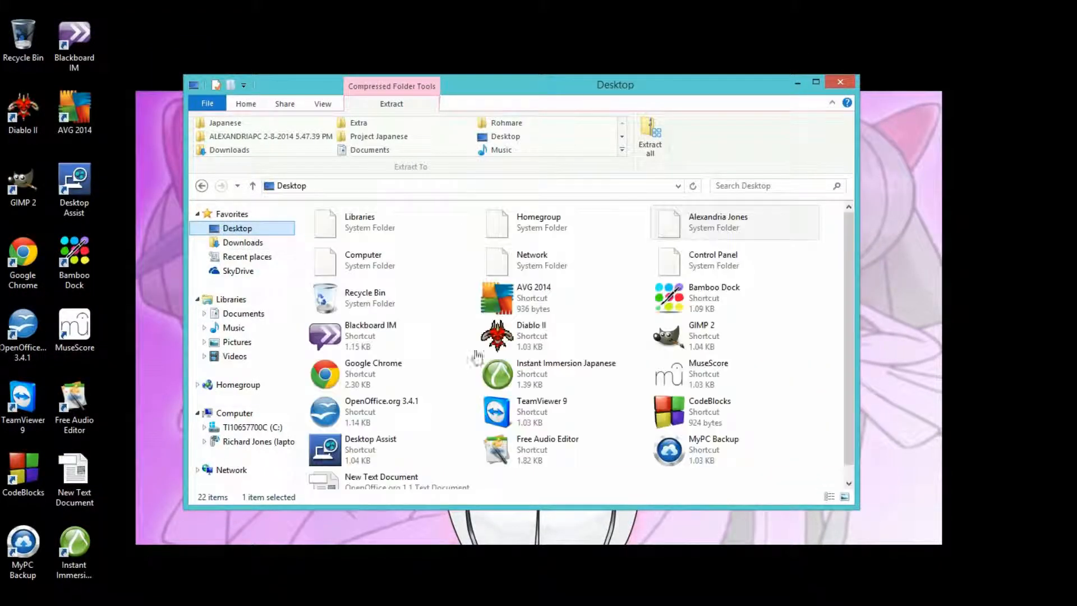
double_click(735, 271)
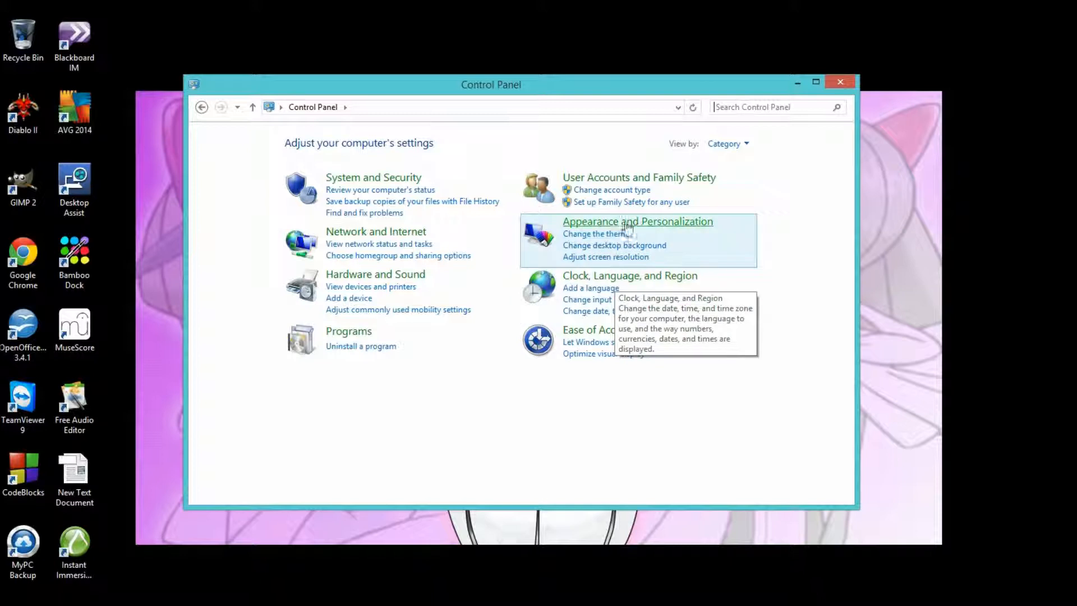
click(634, 224)
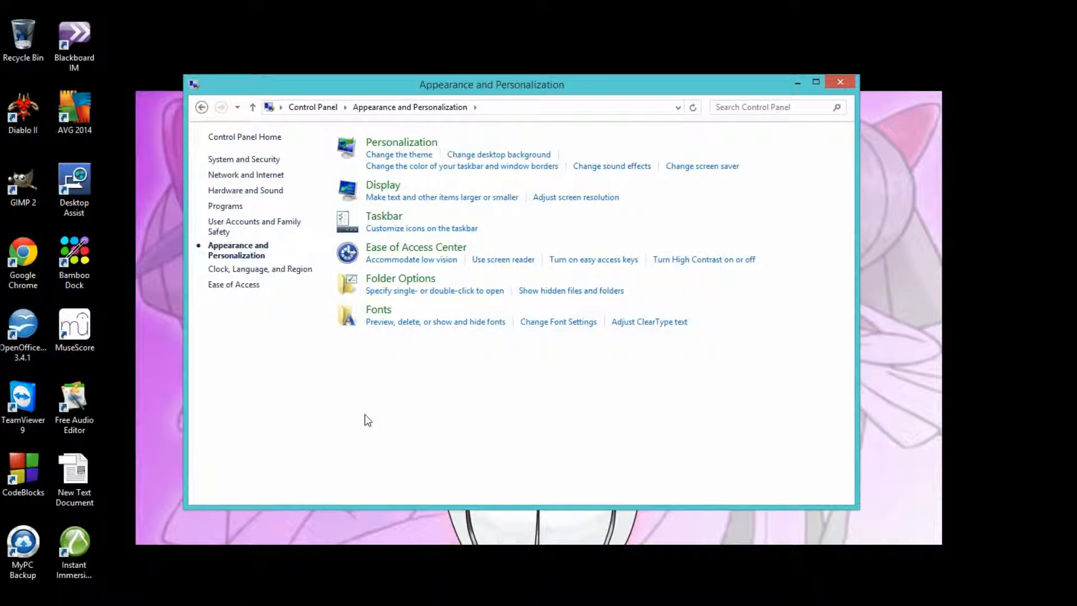
click(387, 315)
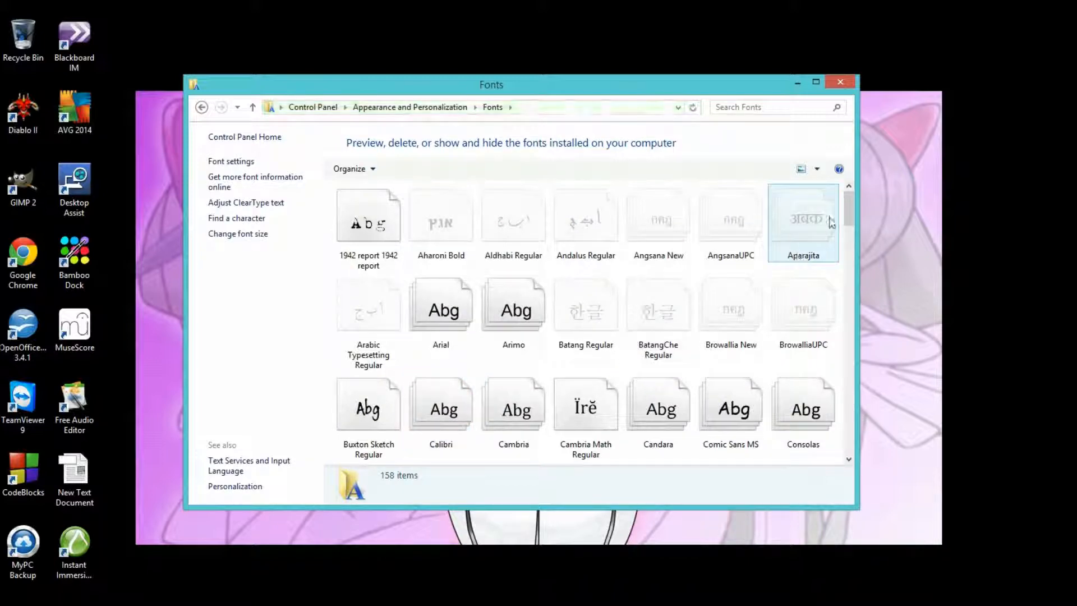
mouse_move(847, 211)
mouse_down()
mouse_move(846, 282)
mouse_move(847, 256)
mouse_up()
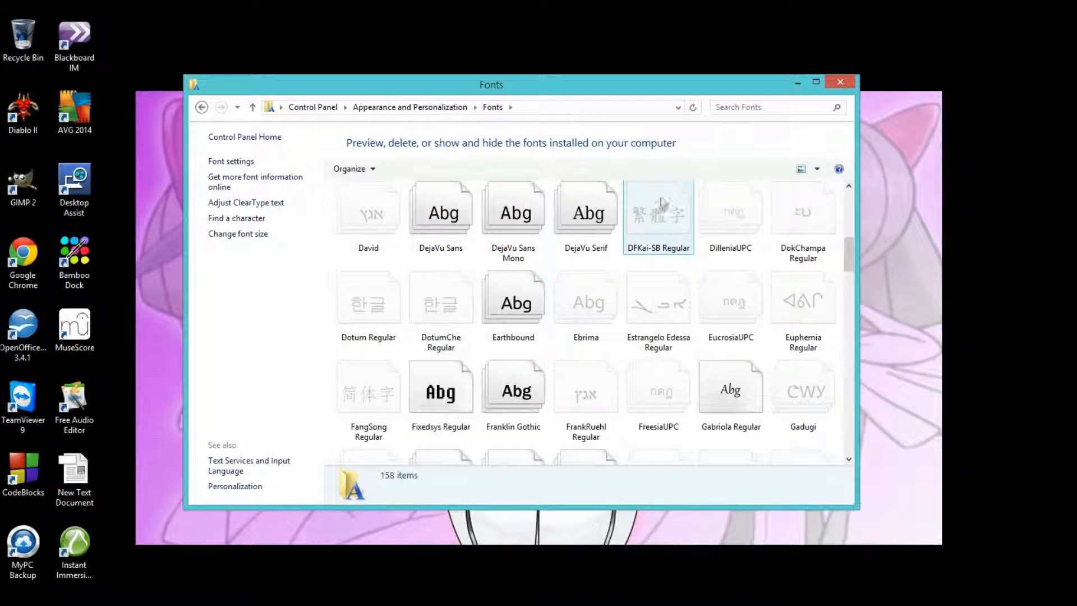
click(843, 81)
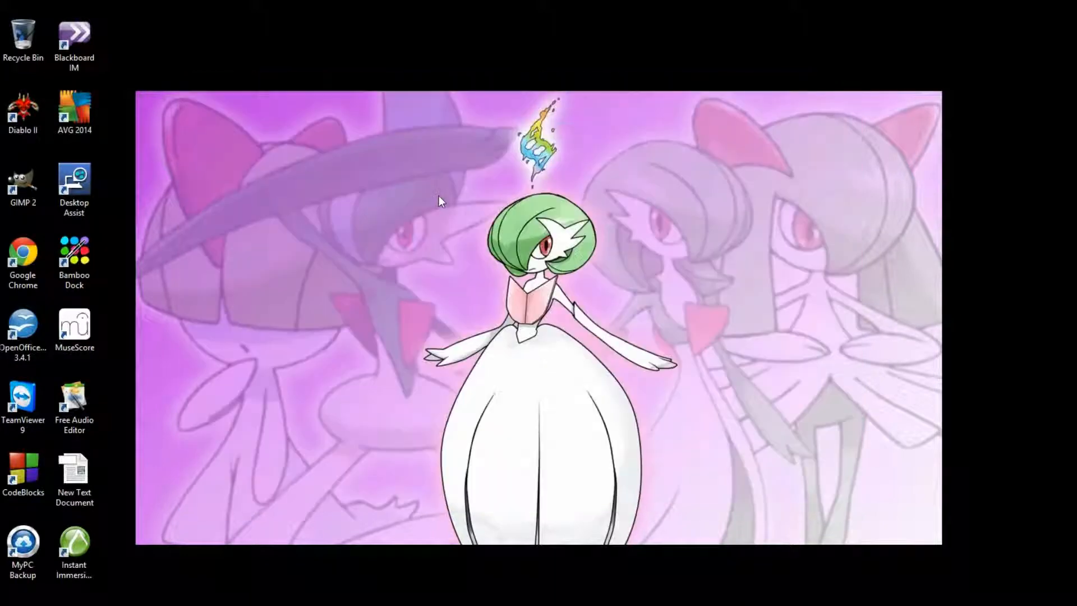
Launch OpenOffice.org, create a new text document and enter "This is what it looks like"
double_click(20, 344)
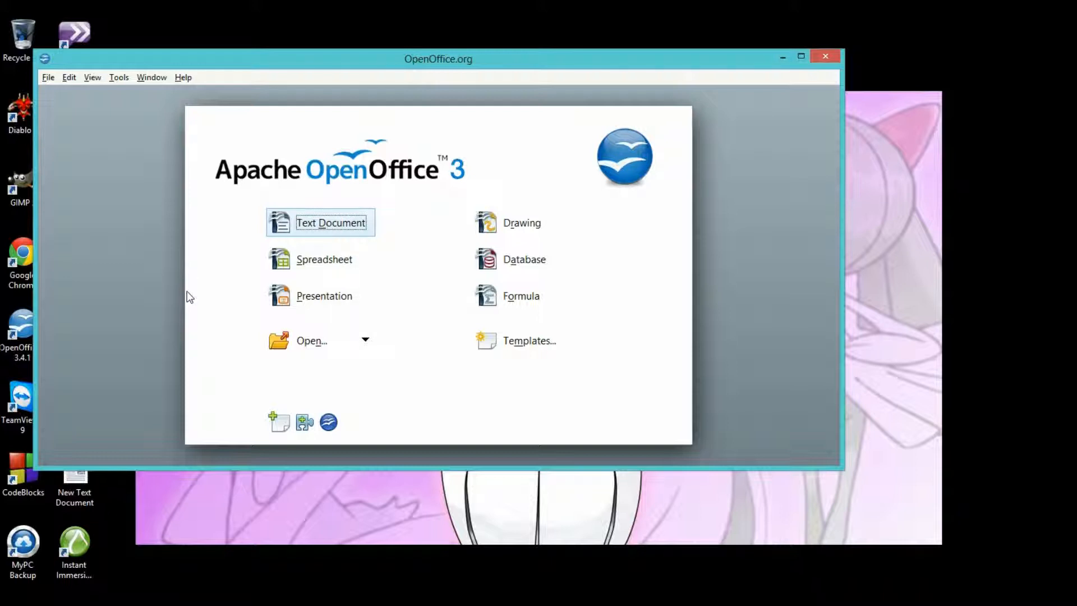
click(329, 224)
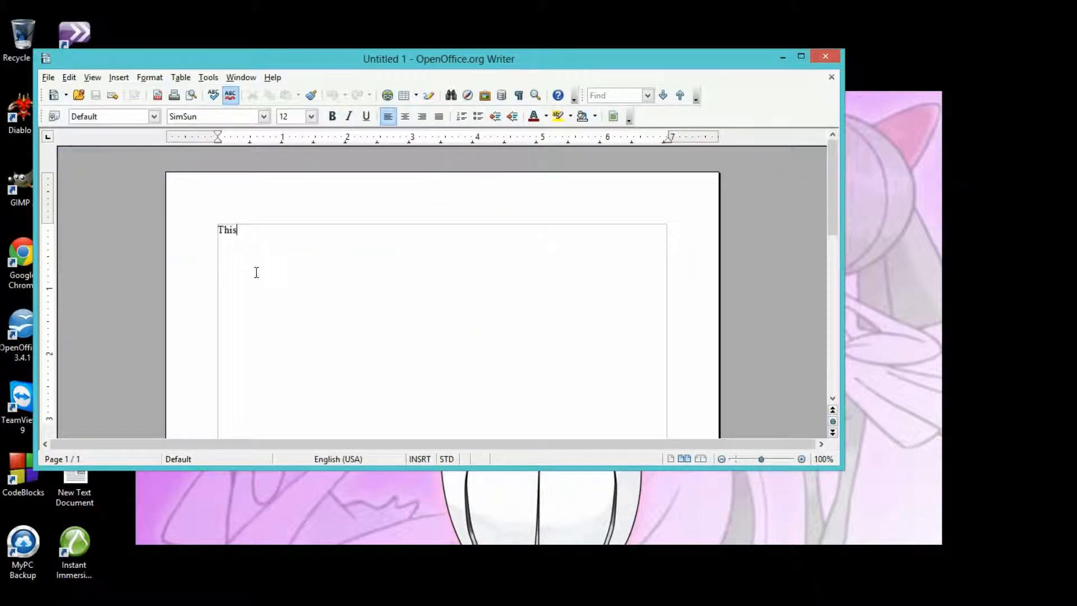
text(is what it looks like)
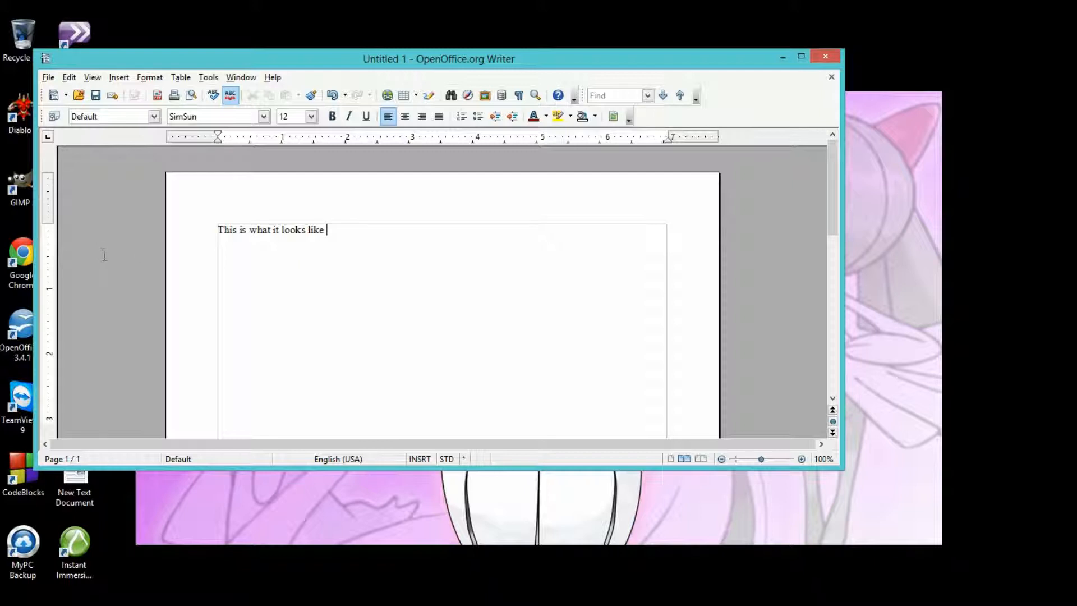
Set the font of all the document's text to Earthbound and deselect the text
key(ctrl+a)
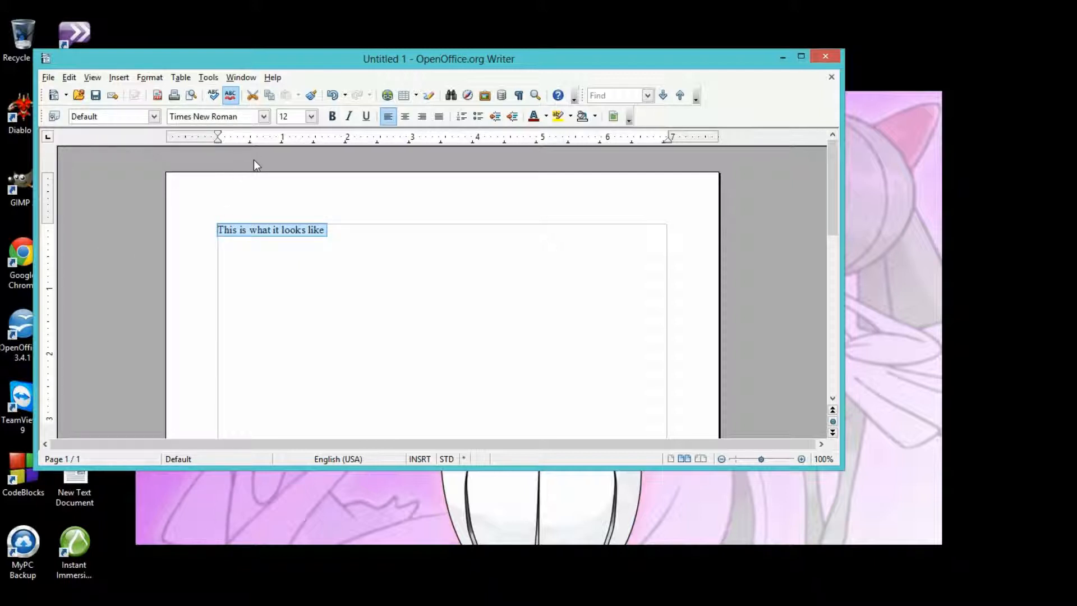
click(264, 116)
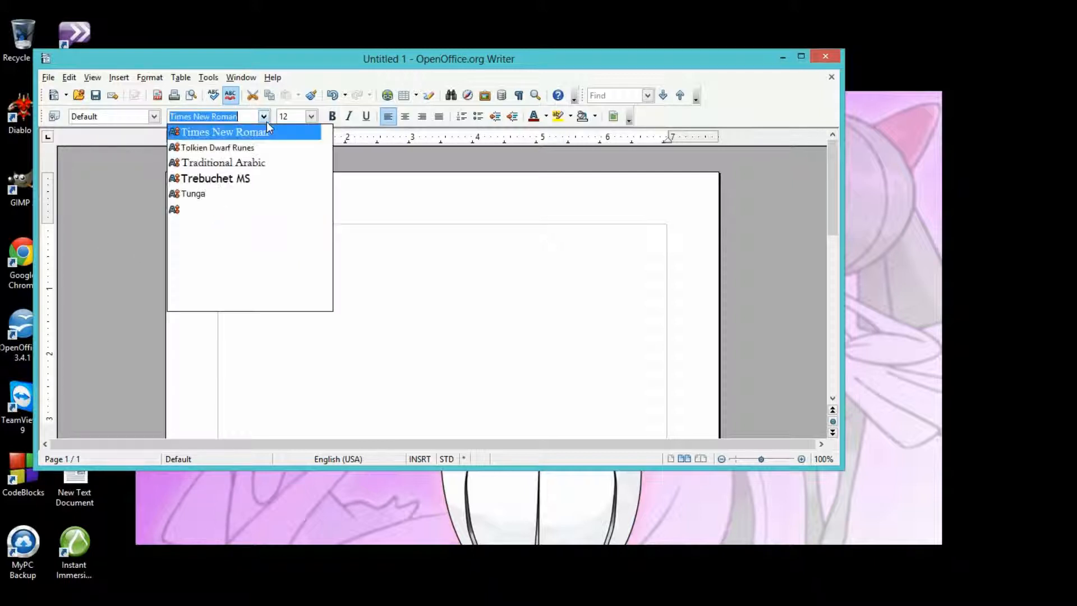
drag(327, 293, 328, 172)
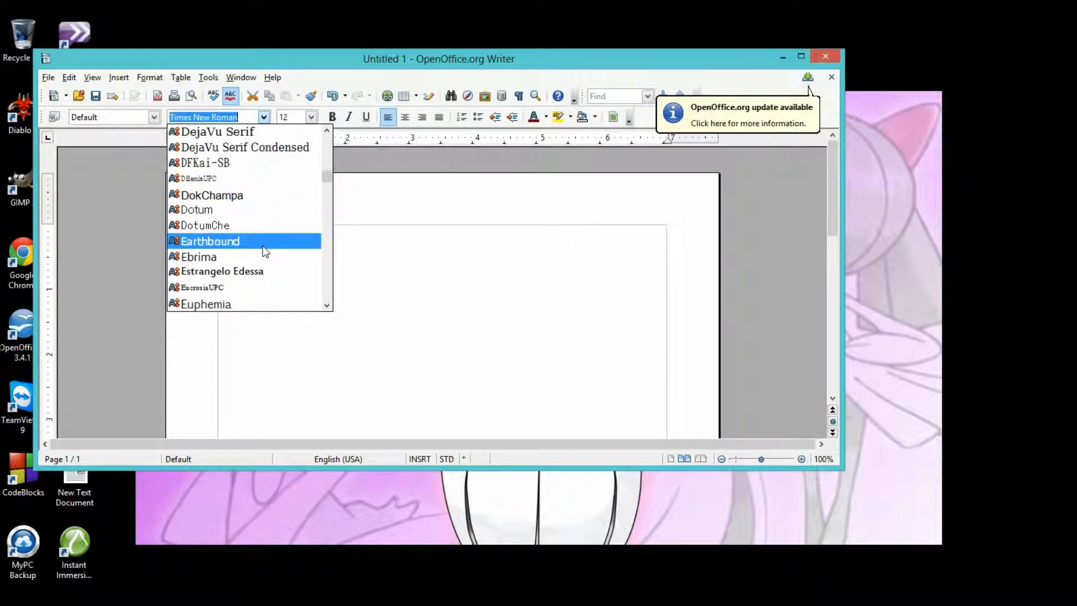
click(227, 243)
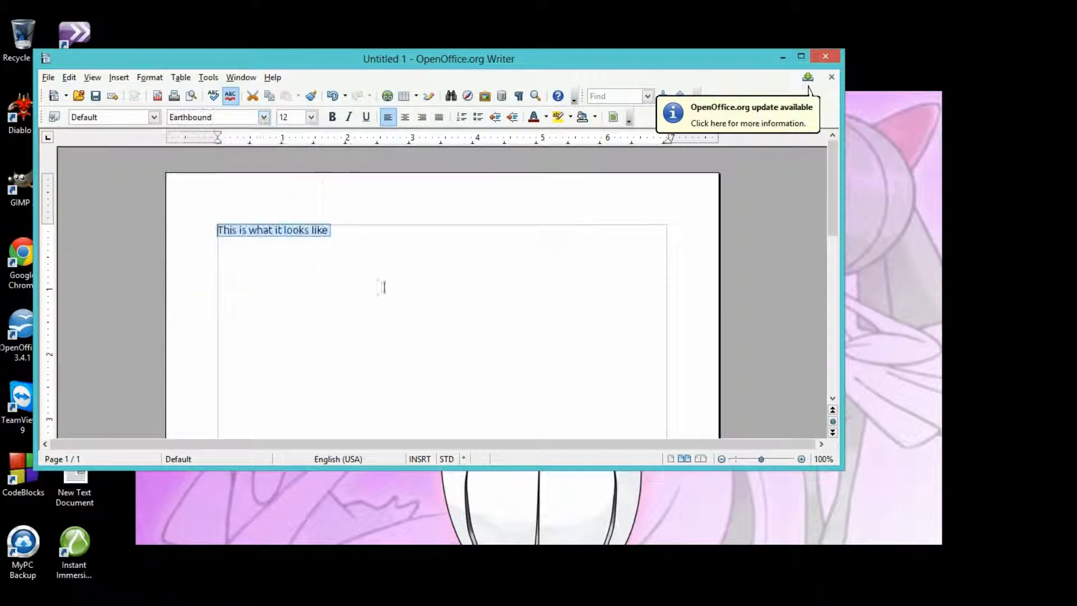
click(324, 299)
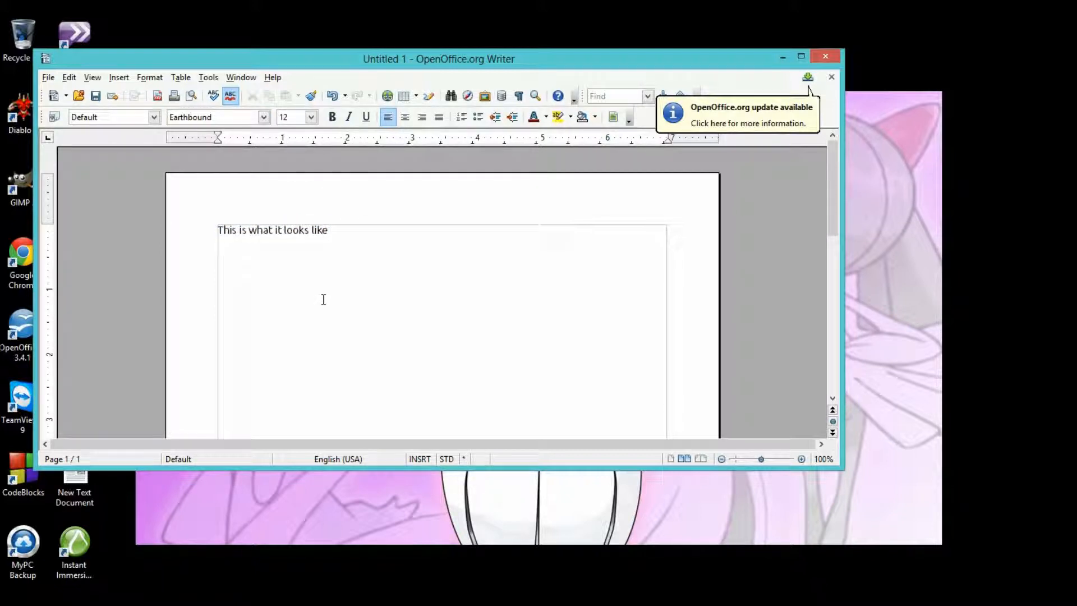